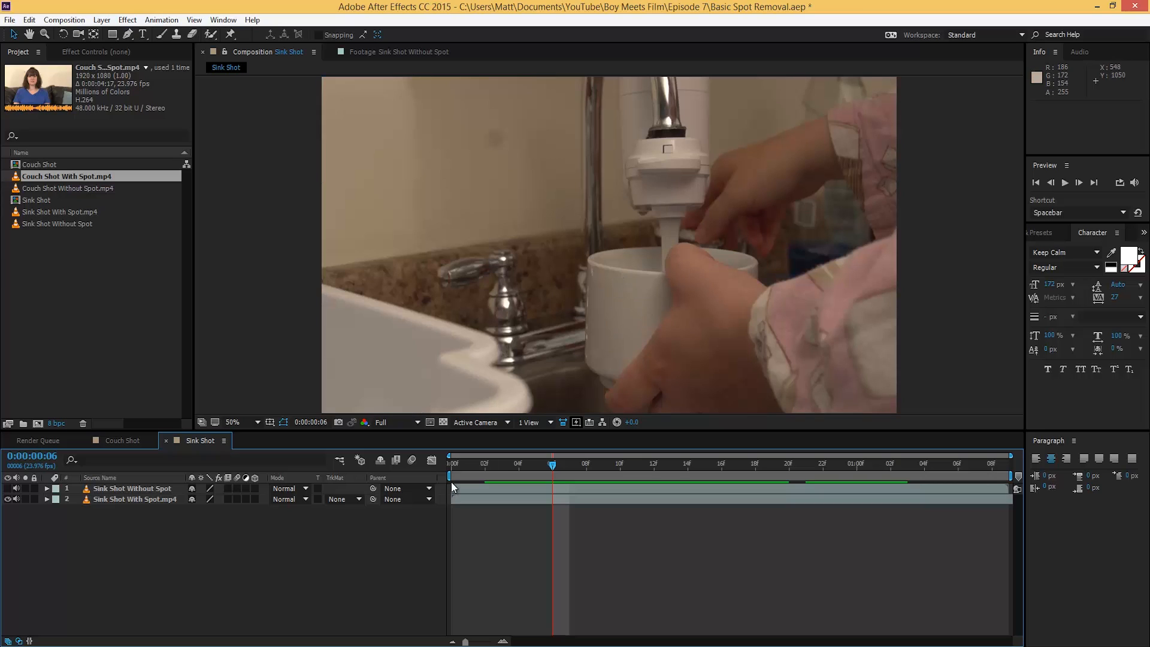
Step: Scrub through the sink footage, then scrub through the Couch Shot footage
left_click_drag(509, 468, 671, 471)
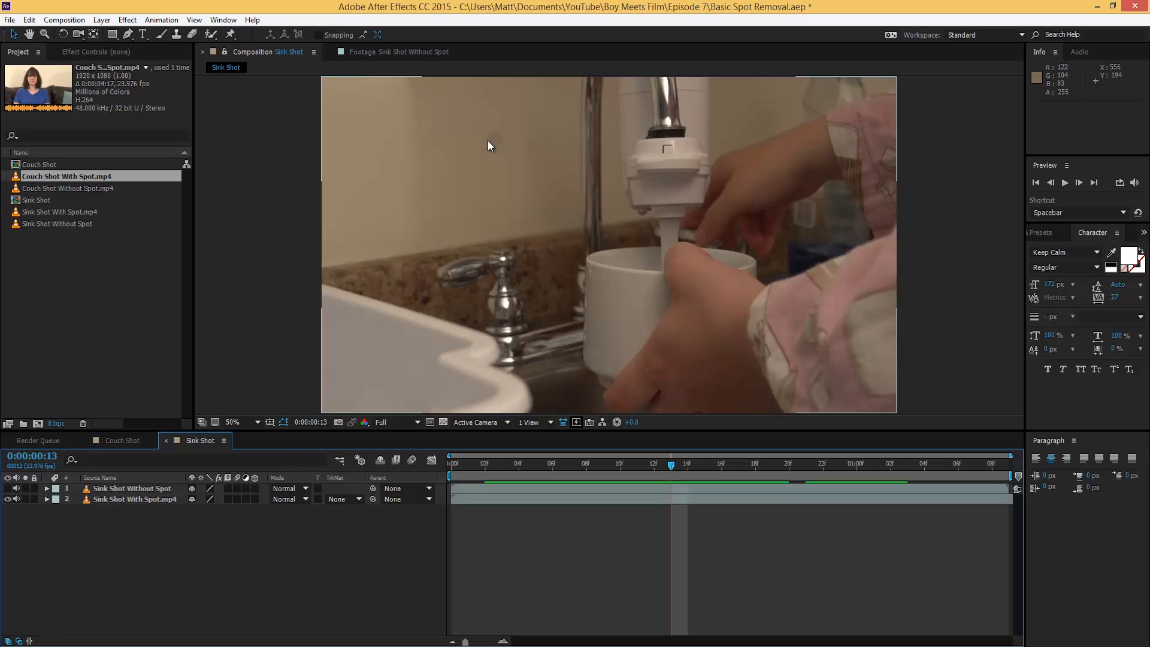
left_click_drag(520, 466, 655, 491)
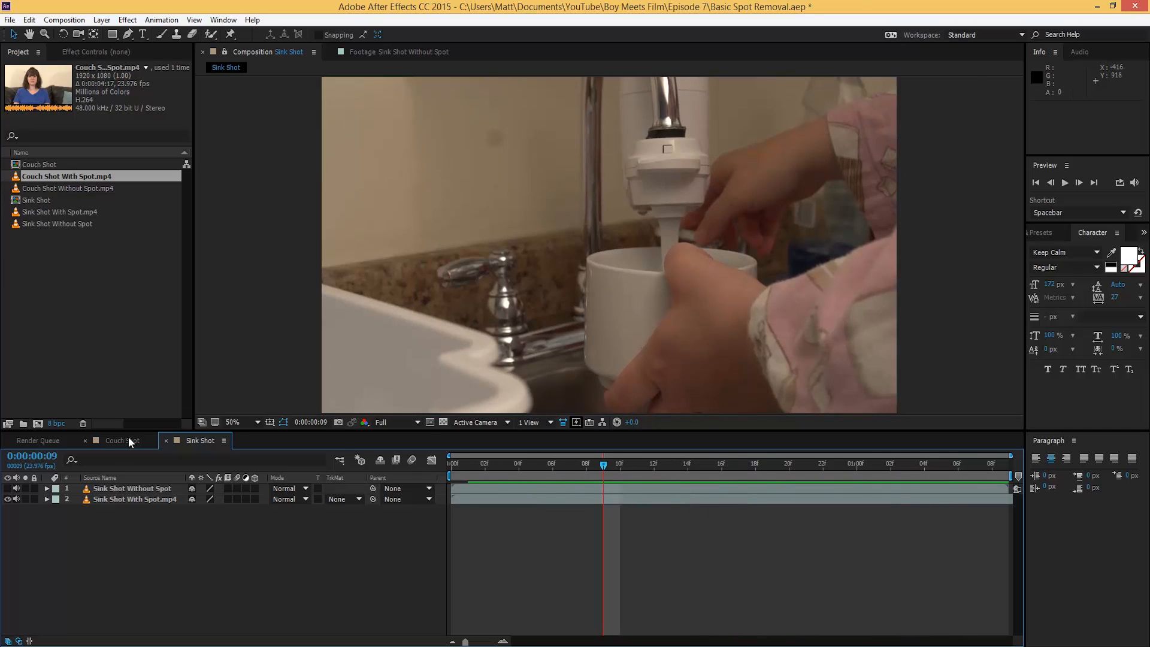
left_click(125, 441)
left_click_drag(491, 476, 573, 473)
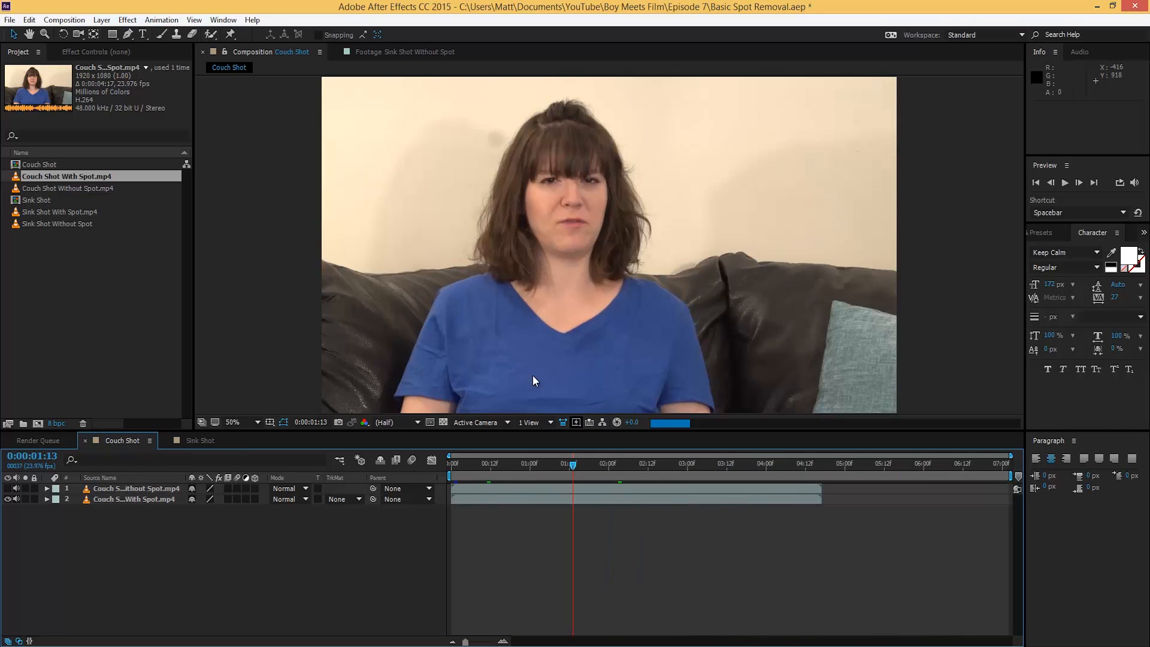
left_click_drag(488, 462, 544, 479)
Step: In Sink Shot, toggle the Without Spot layer while scrubbing to compare, then return to Couch Shot
left_click(197, 441)
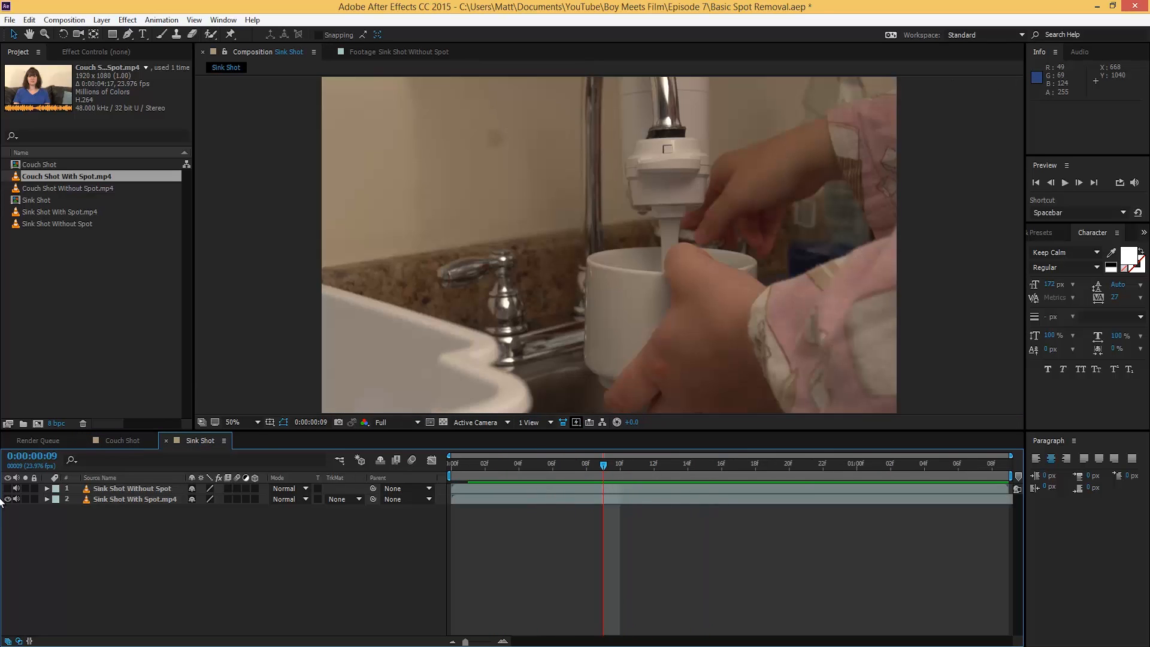
left_click(7, 489)
left_click_drag(604, 473, 773, 477)
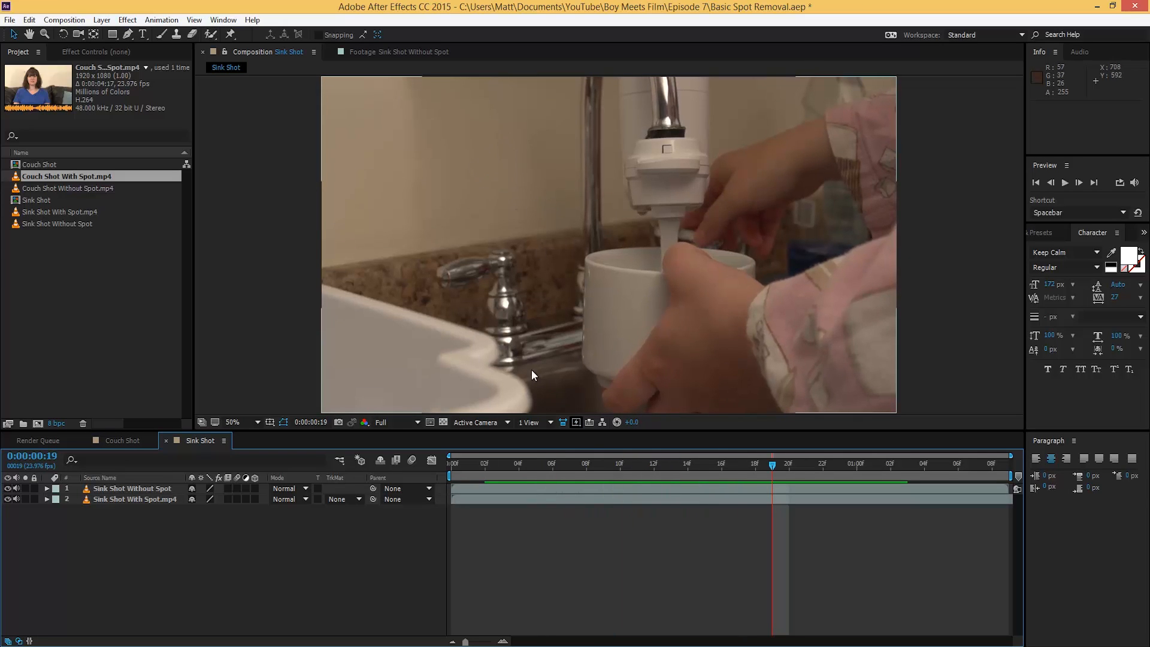
left_click_drag(754, 470, 620, 471)
left_click(8, 488)
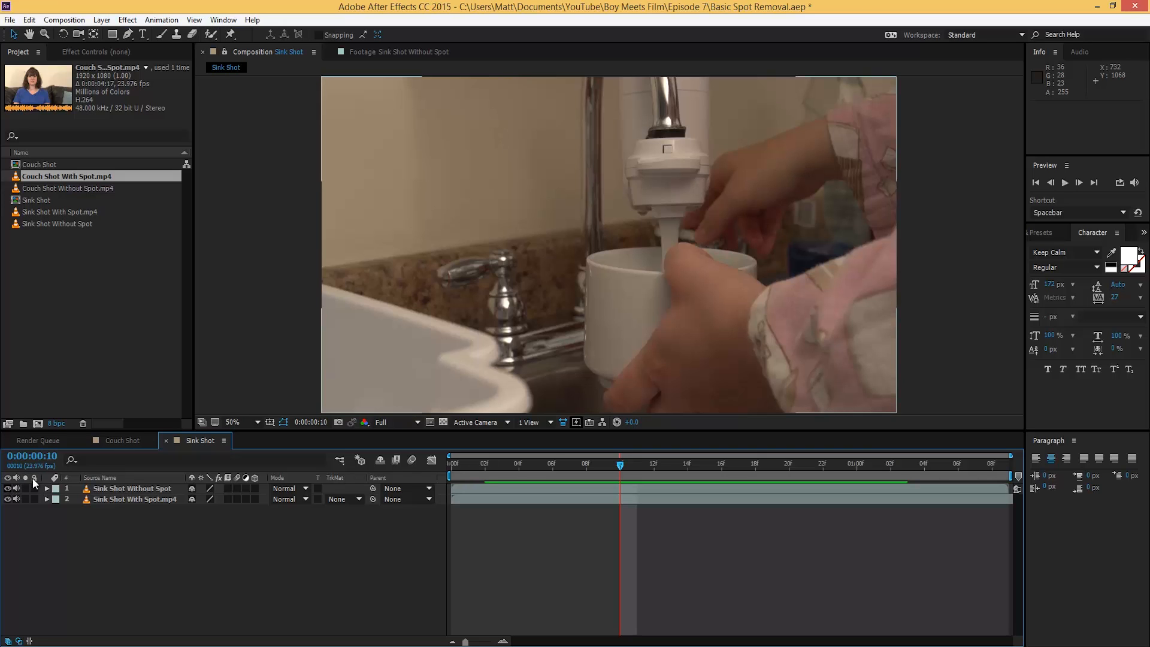
left_click(127, 441)
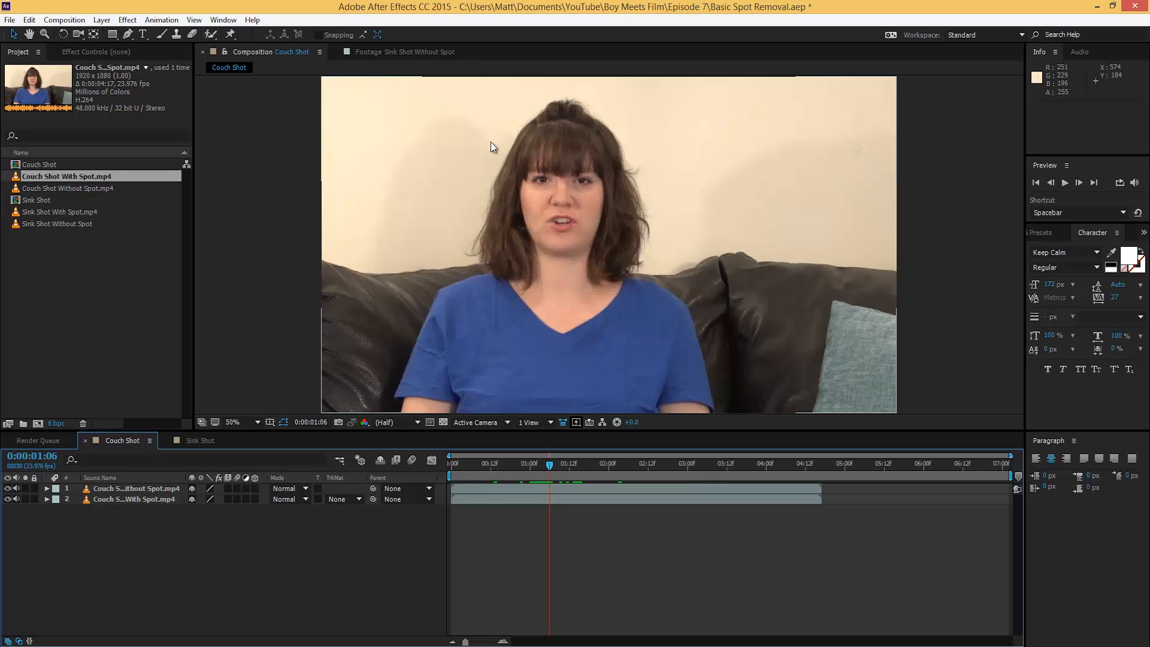
Step: Hide and delete the Couch Shot Without Spot layer, leaving Couch Shot With Spot.mp4 selected
left_click_drag(550, 465, 707, 480)
left_click_drag(505, 459, 635, 467)
left_click(8, 489)
left_click(127, 488)
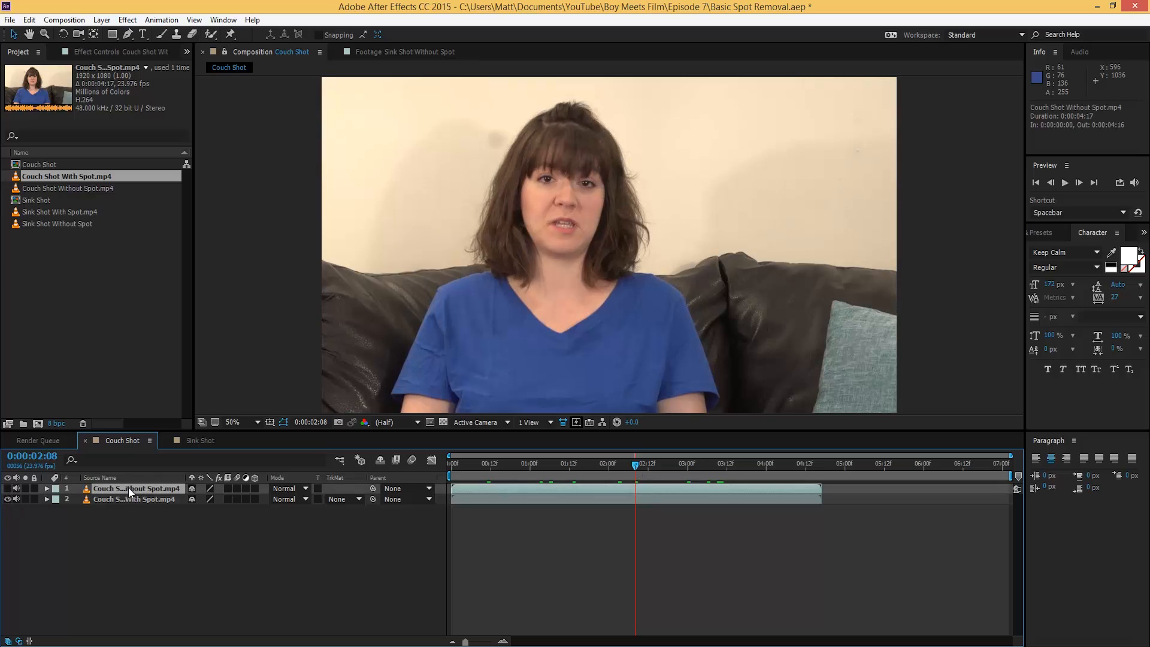
key("Delete")
left_click(132, 487)
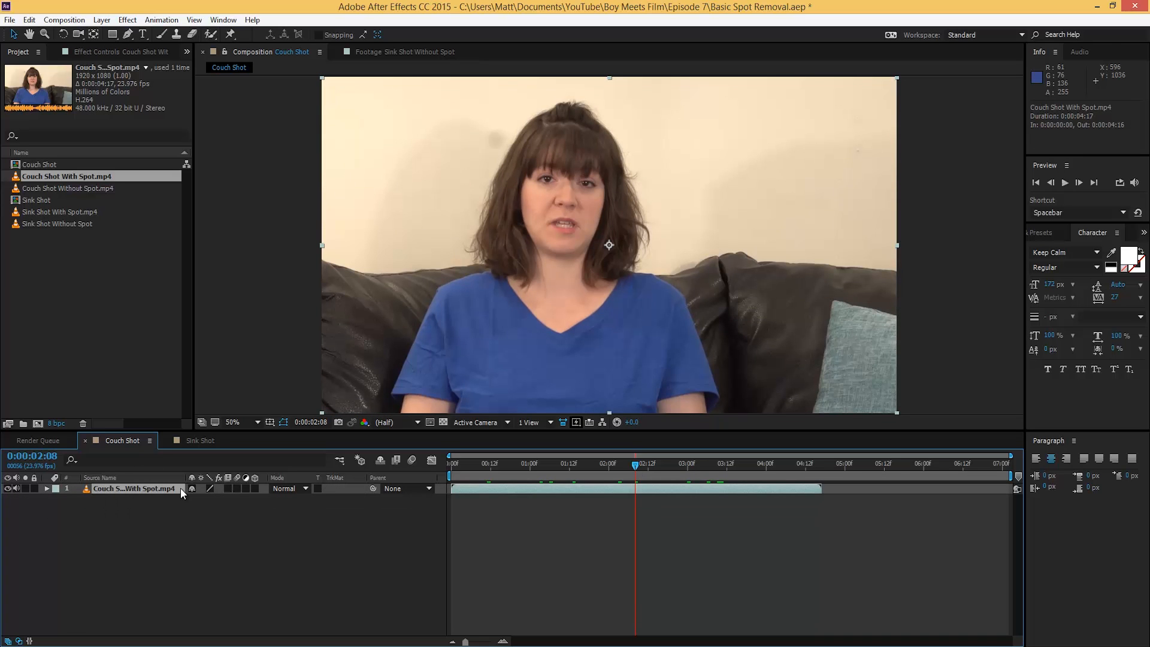
Step: Move to a frame about one second in and select the Ellipse Tool
left_click_drag(489, 470, 548, 359)
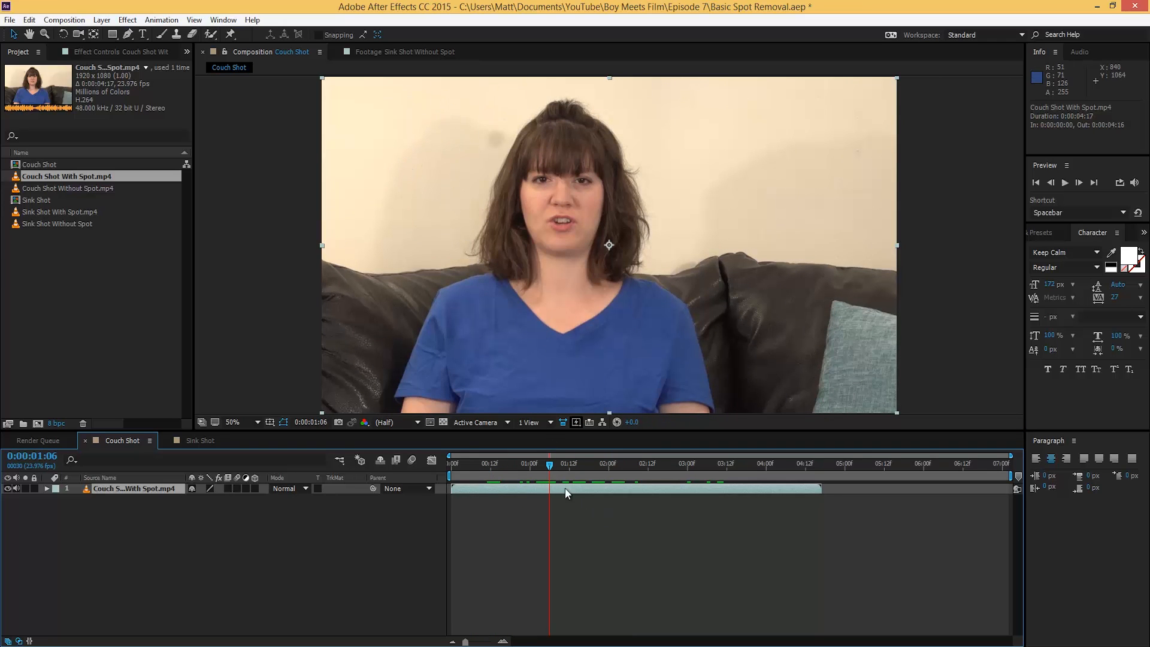
mouse_move(519, 468)
left_mouse_down()
mouse_move(576, 467)
mouse_move(537, 468)
left_mouse_up()
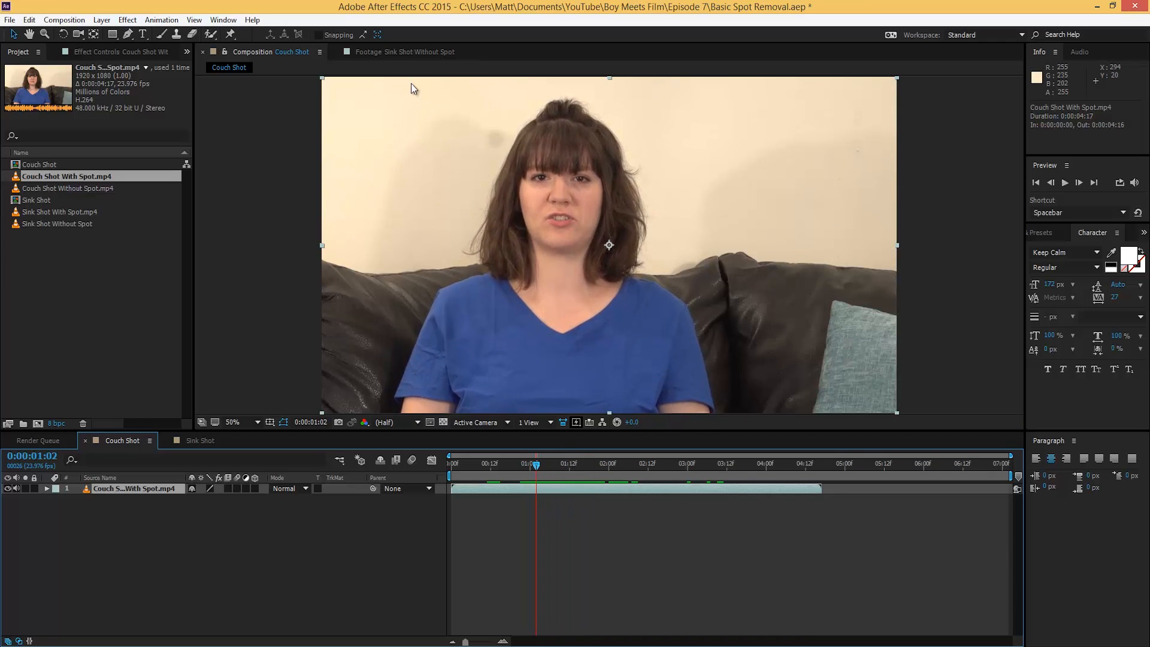
left_click_drag(114, 36, 160, 62)
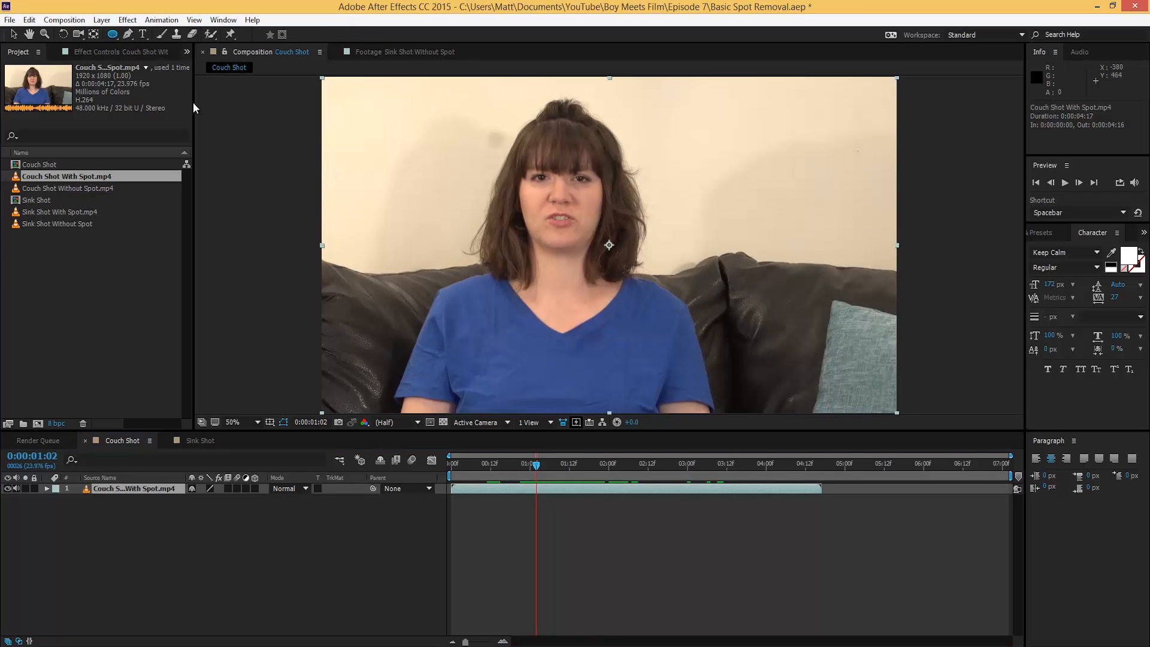
left_click(108, 489)
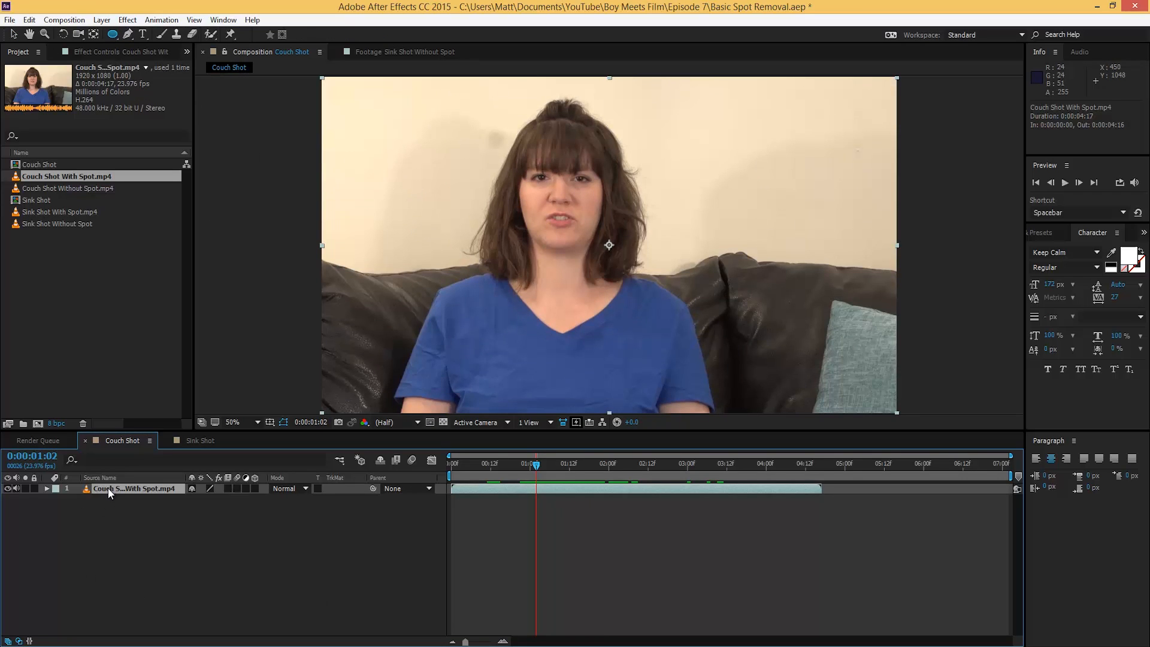
Step: Duplicate Couch Shot With Spot.mp4, mask a small clean-wall ellipse on the copy, and move it over the spot
key("ctrl+d")
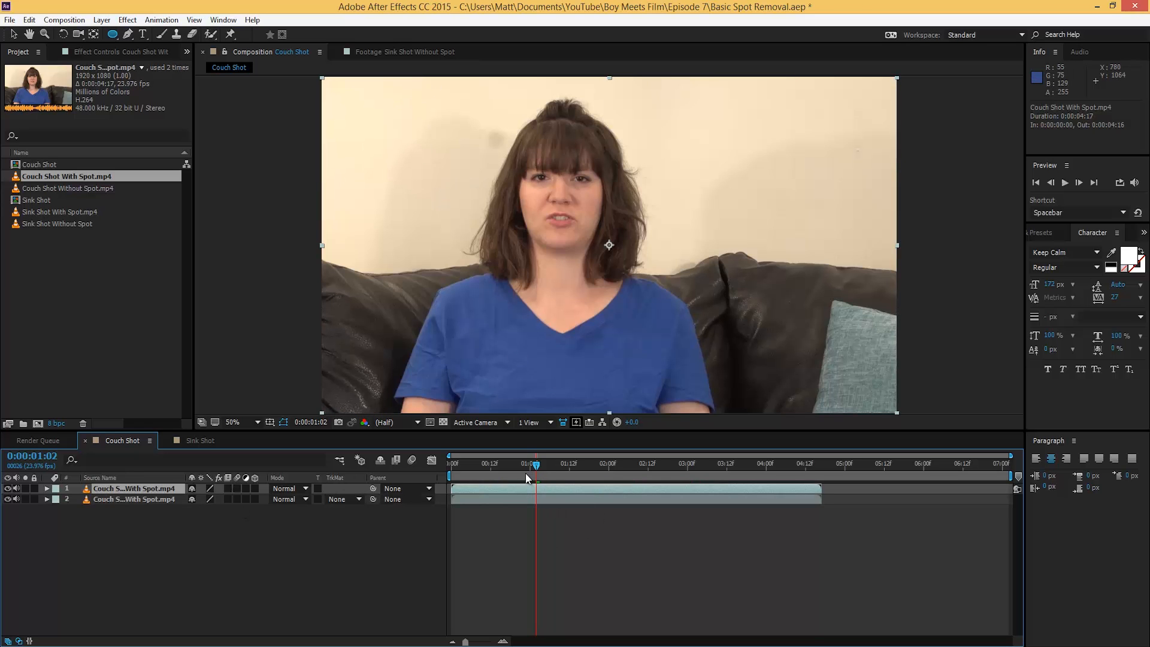
left_click_drag(655, 486, 592, 474)
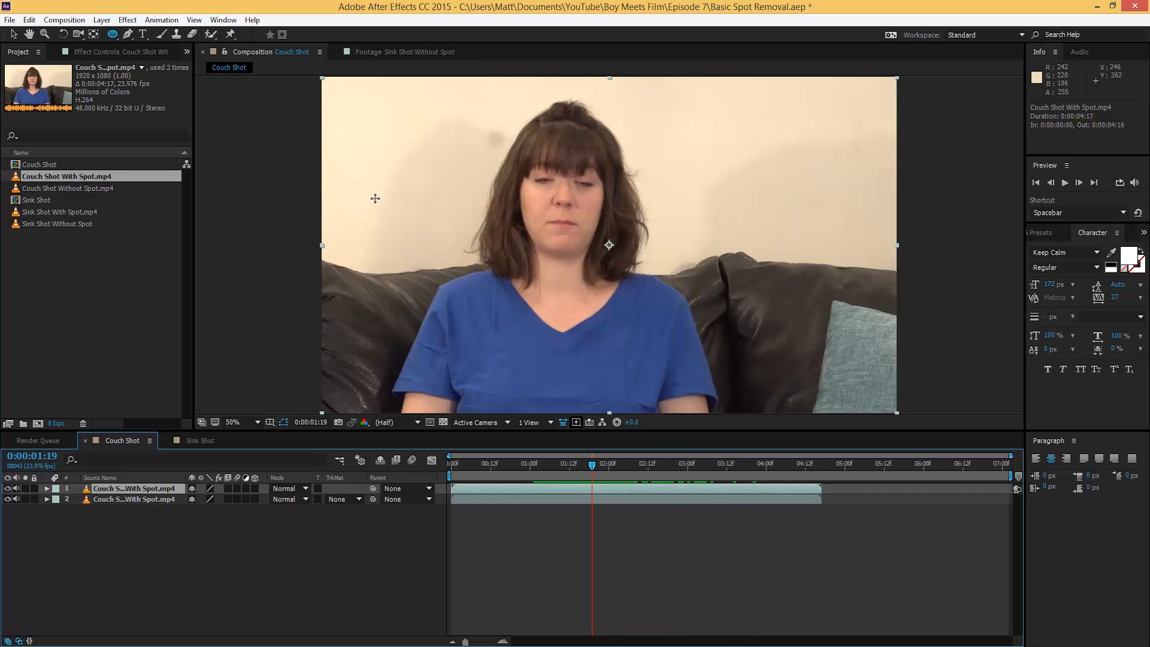
left_click_drag(433, 179, 454, 204)
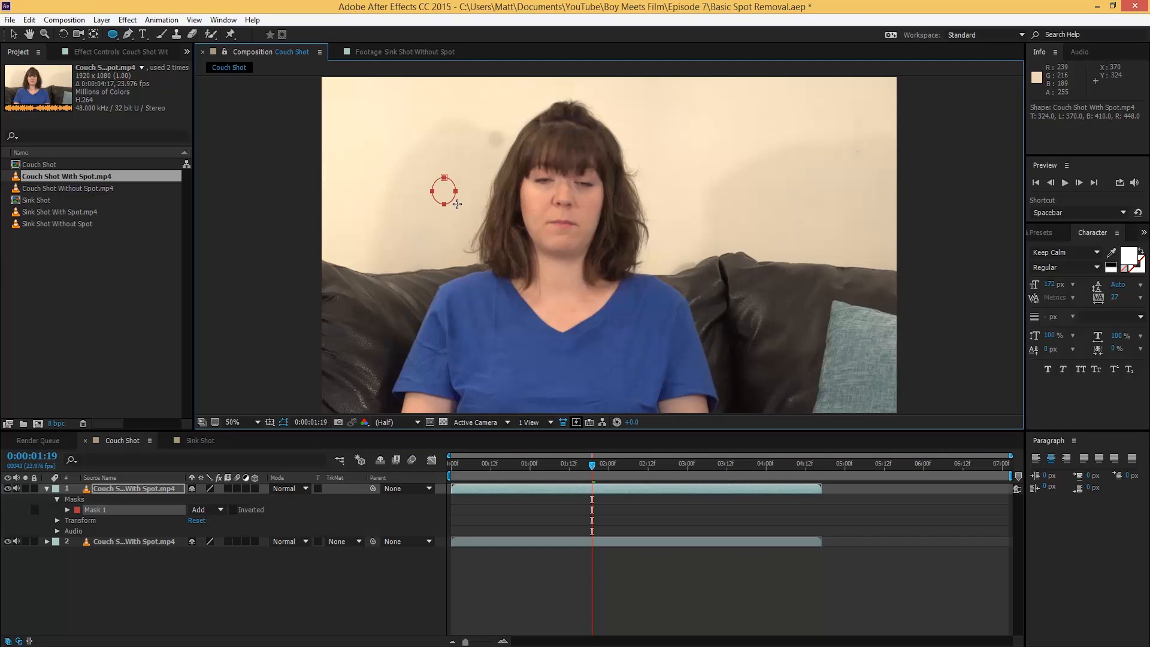
key("v")
left_click_drag(450, 192, 499, 147)
left_click(472, 575)
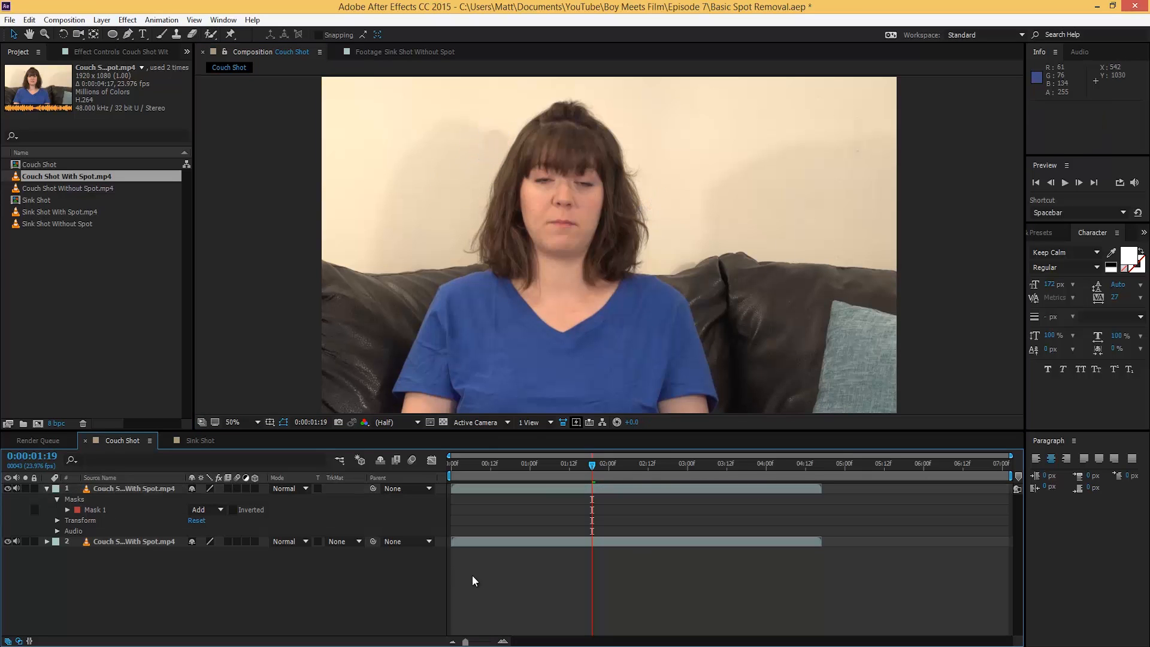
Step: Pan to the wall spot, expand Mask 1 and begin feathering its edge
scroll(483, 178, "up", 2)
scroll(433, 179, "down", 1)
left_click_drag(368, 180, 536, 327)
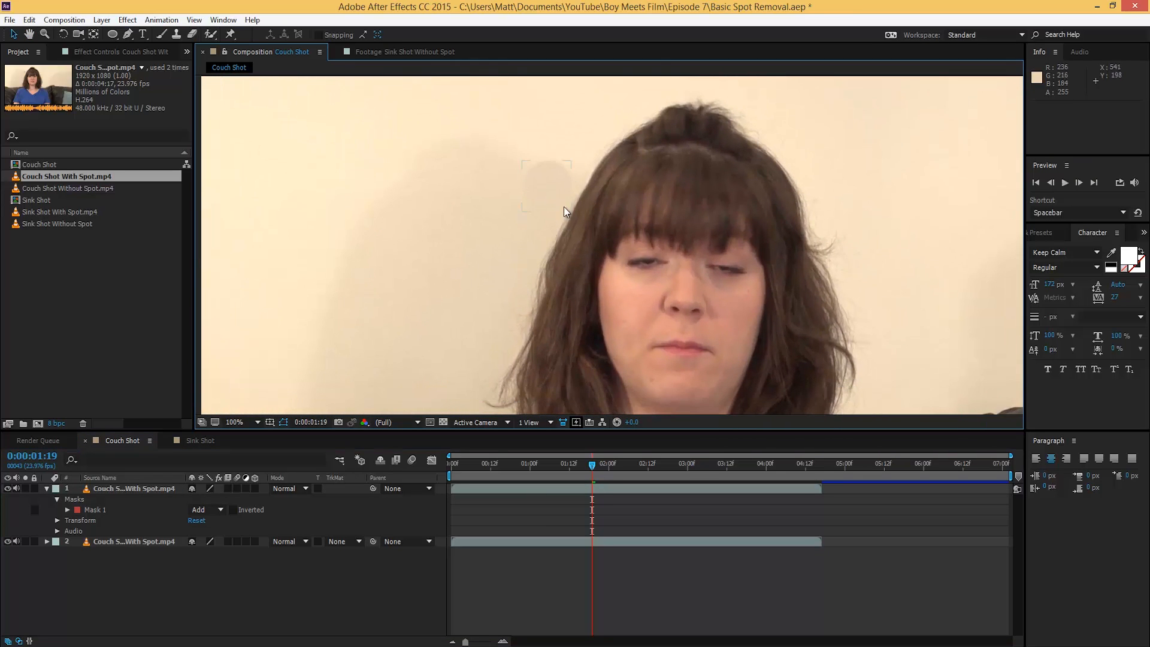
left_click(64, 511)
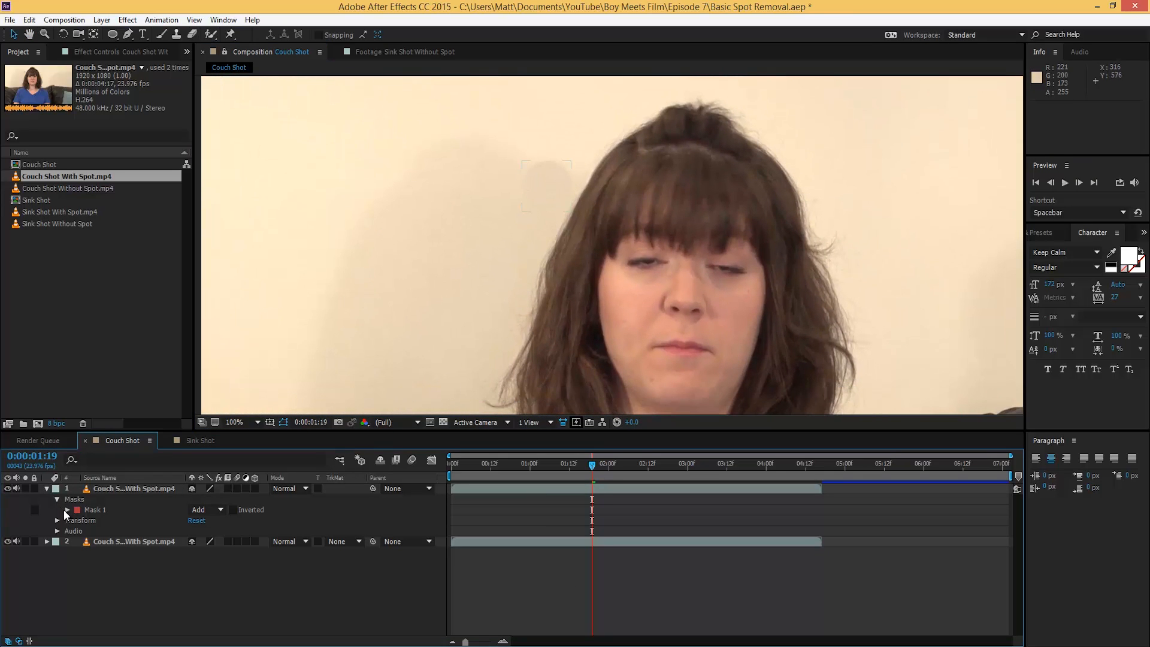
left_click(66, 510)
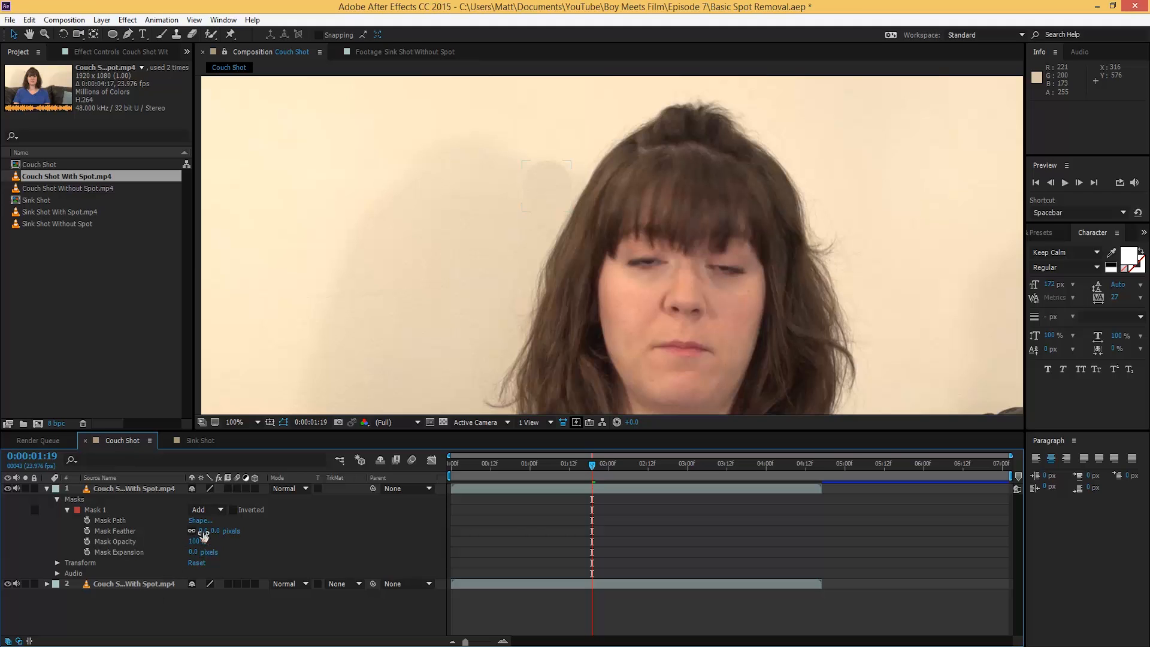
left_click_drag(204, 531, 206, 532)
left_click(329, 606)
Step: Nudge the patch over the spot, set Mask Feather to 26 px, and preview the shot
mouse_move(539, 185)
left_mouse_down()
mouse_move(518, 226)
mouse_move(551, 191)
left_mouse_up()
left_click(403, 606)
left_click_drag(202, 531, 193, 532)
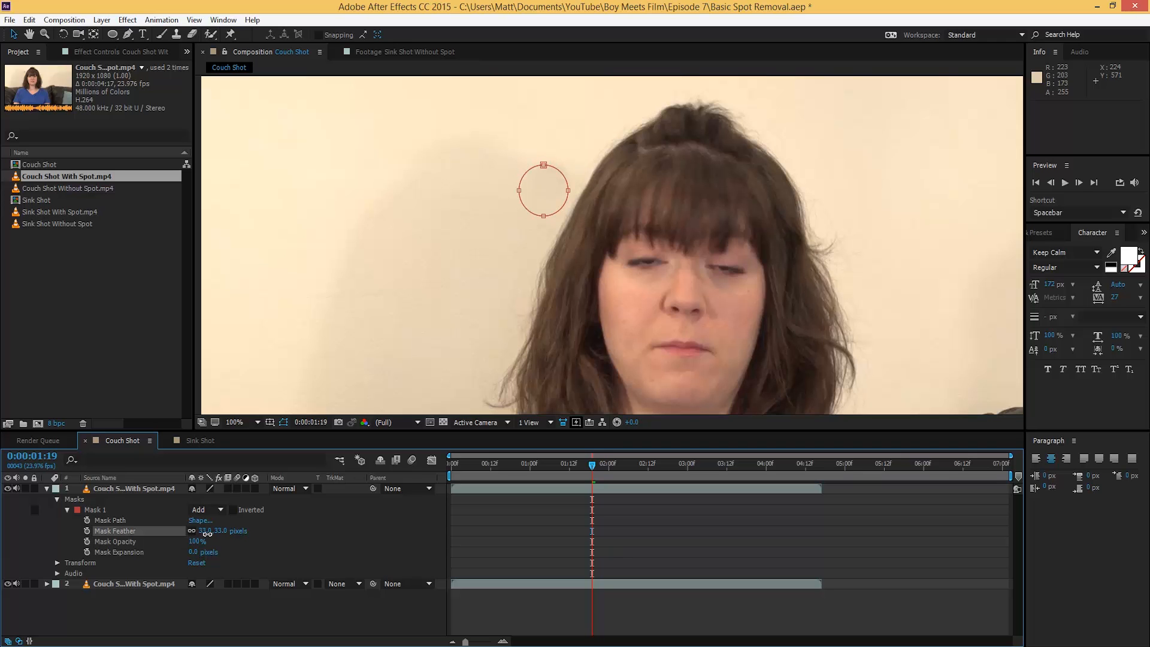
left_click_drag(206, 533, 203, 533)
left_click(609, 525)
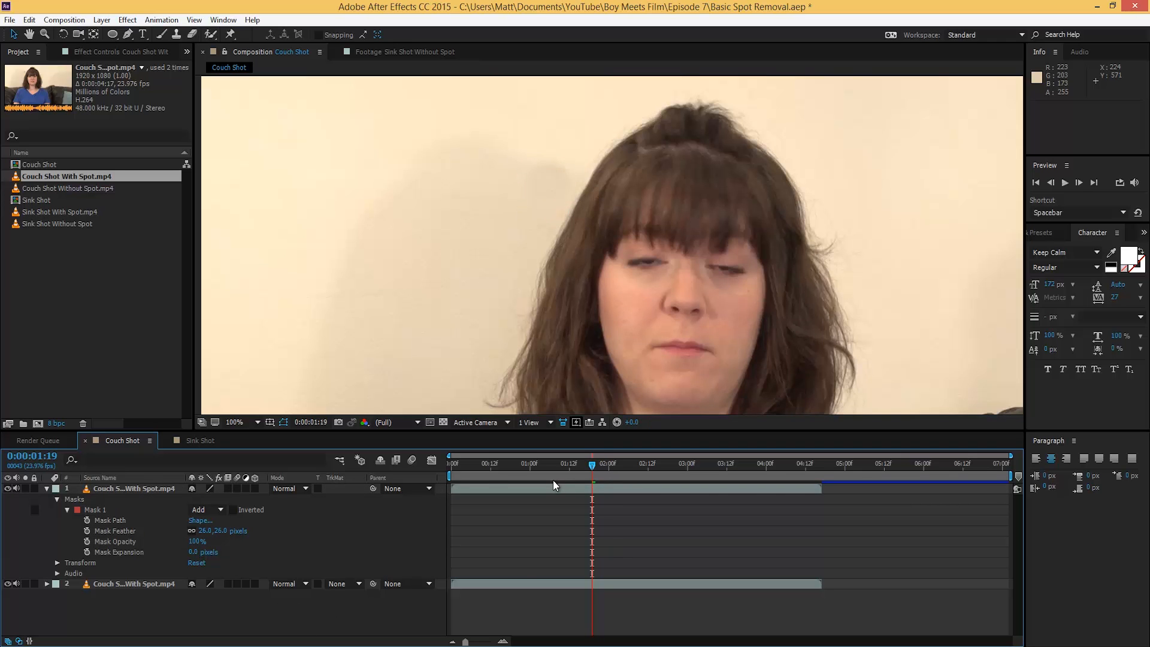
key("space")
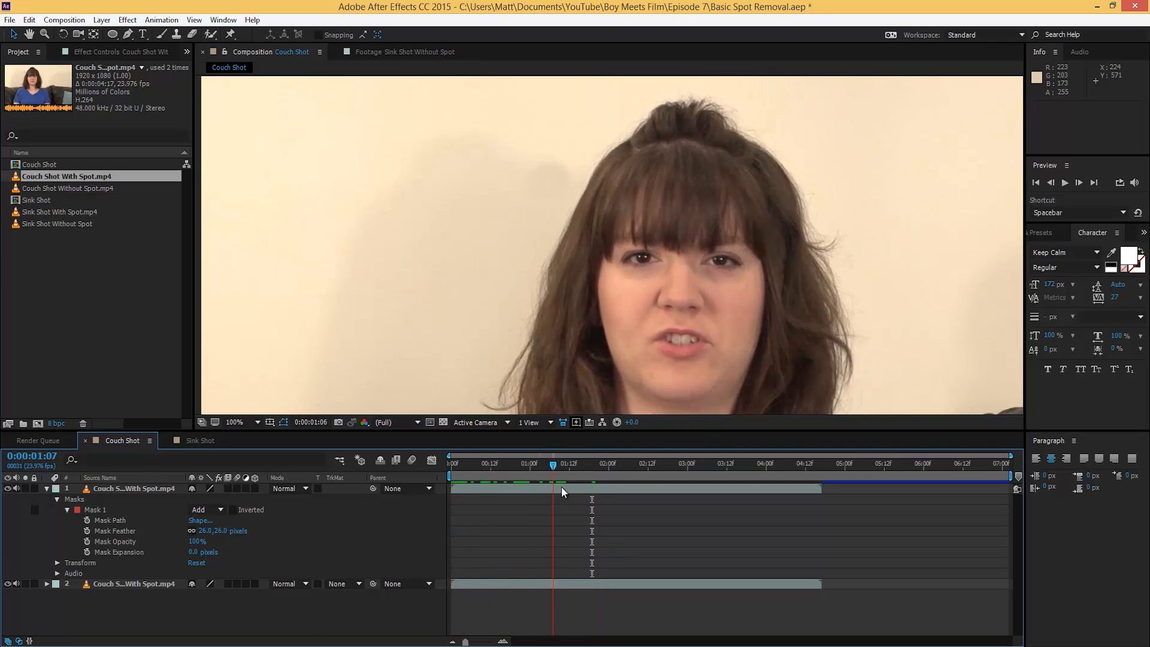
left_click_drag(577, 474, 661, 473)
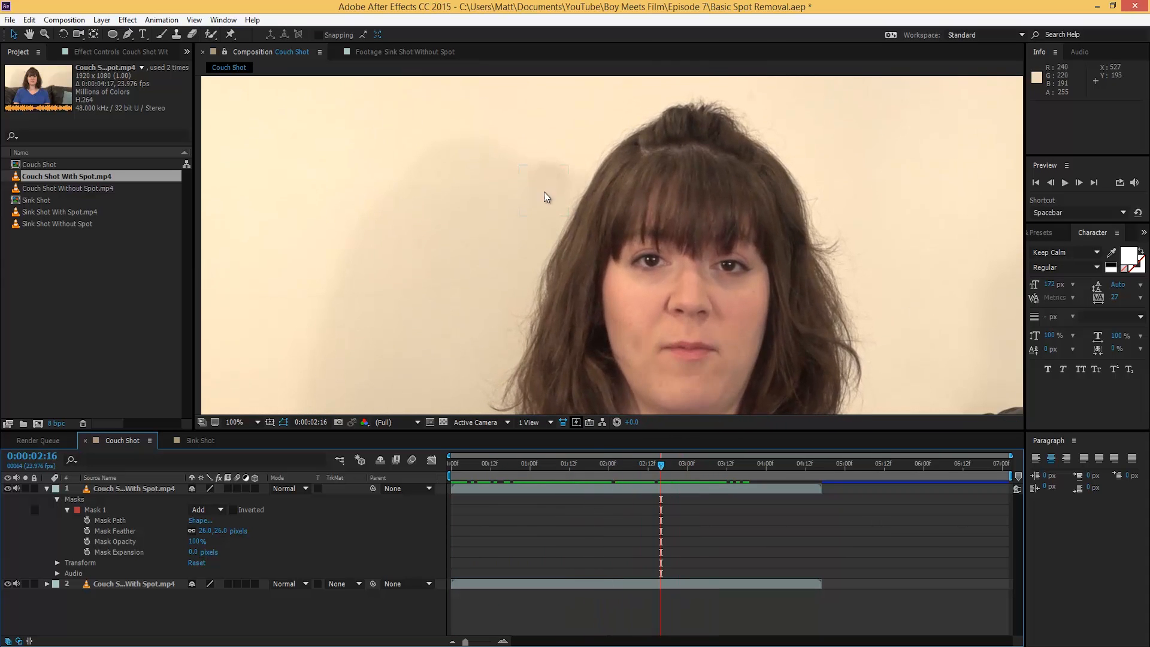
Step: Check the patch mask at a few frames, selected and deselected, then show Effects & Presets
left_click(534, 182)
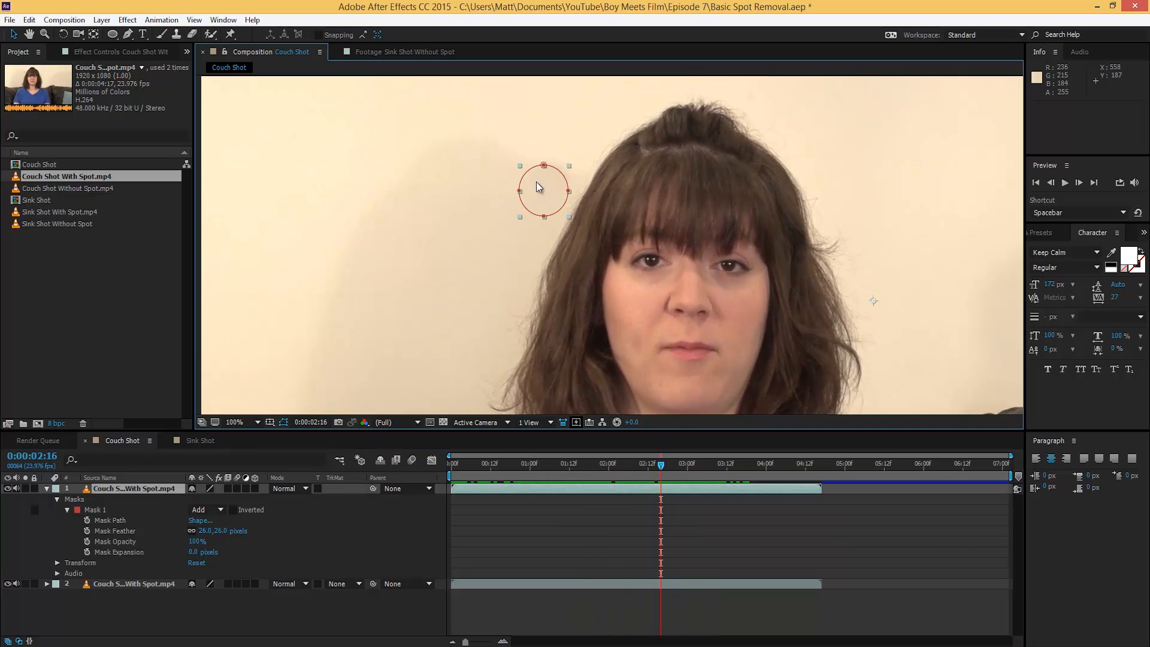
left_click(525, 475)
left_click_drag(524, 475, 553, 489)
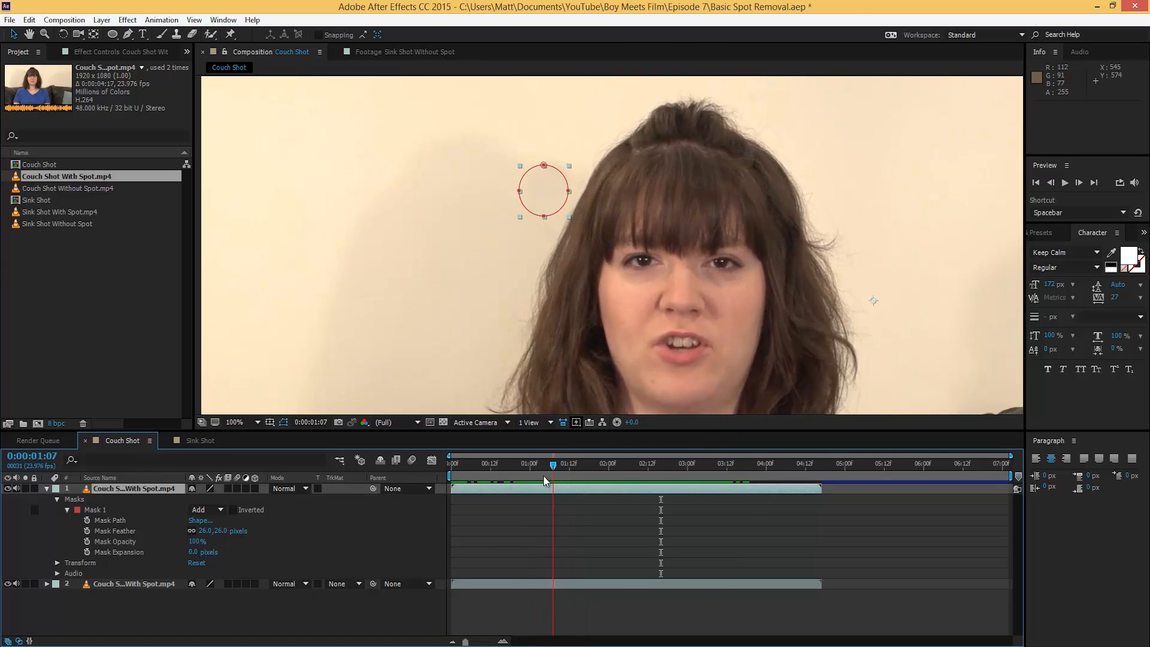
left_click(167, 606)
left_click_drag(514, 469, 566, 488)
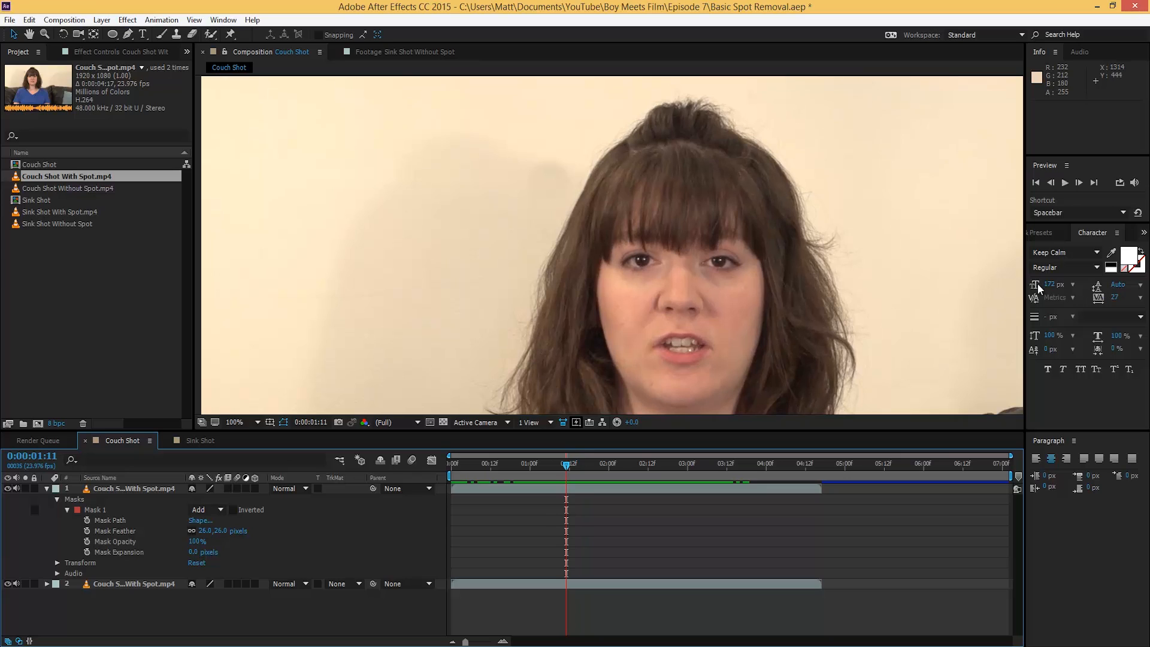
left_click(1044, 233)
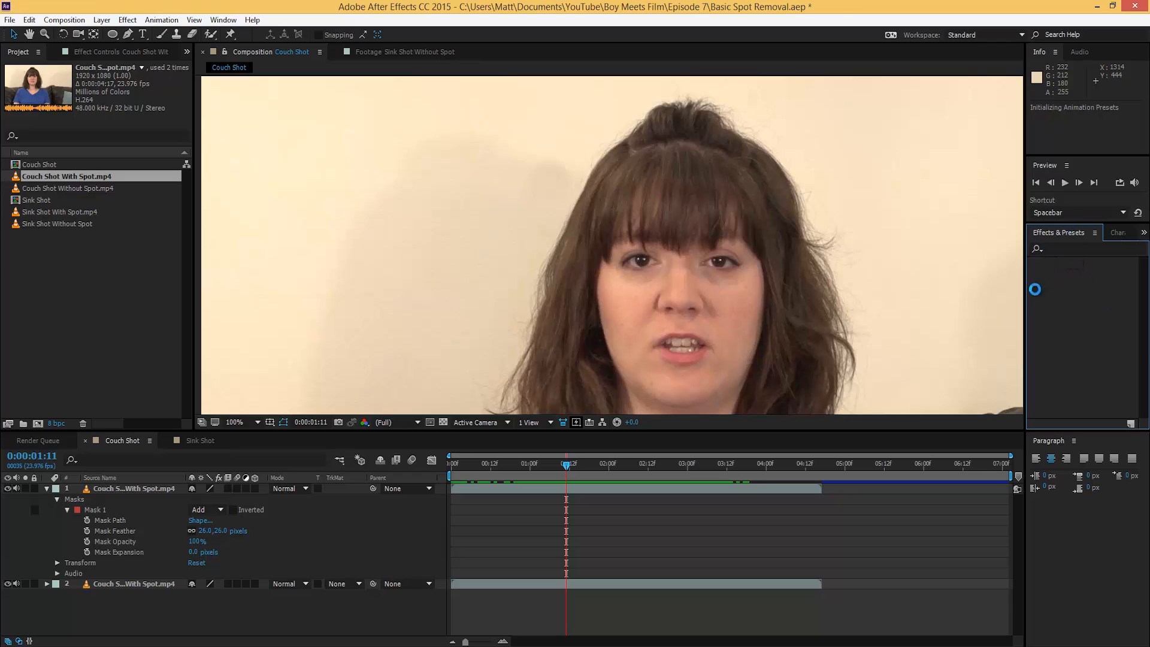
Step: Search 'brig' and apply Brightness & Contrast to the top couch patch layer
left_click(1068, 249)
type("brig")
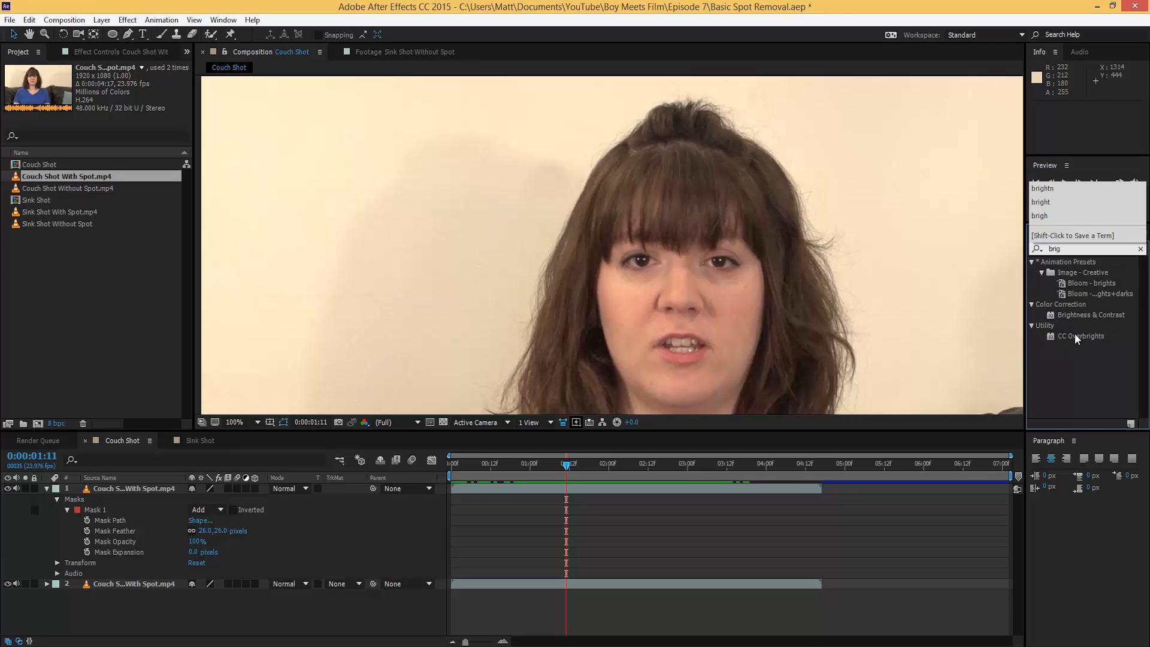
left_click_drag(1091, 317, 134, 490)
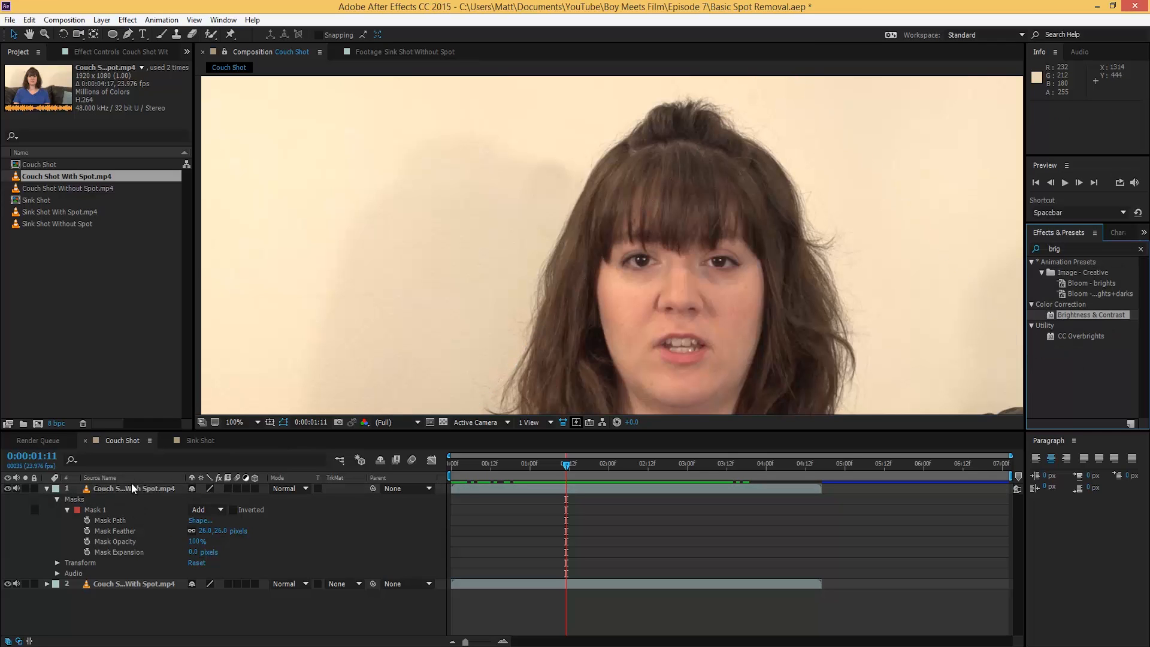
left_click_drag(969, 340, 127, 487)
left_click(113, 177)
left_click(321, 205)
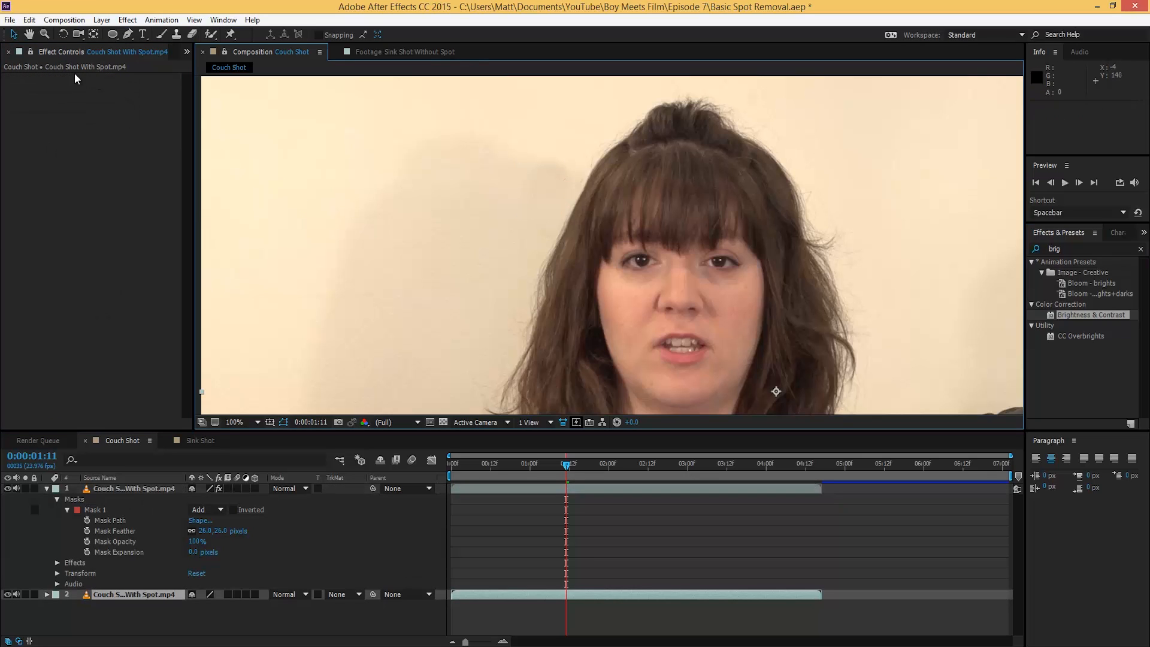
left_click(144, 489)
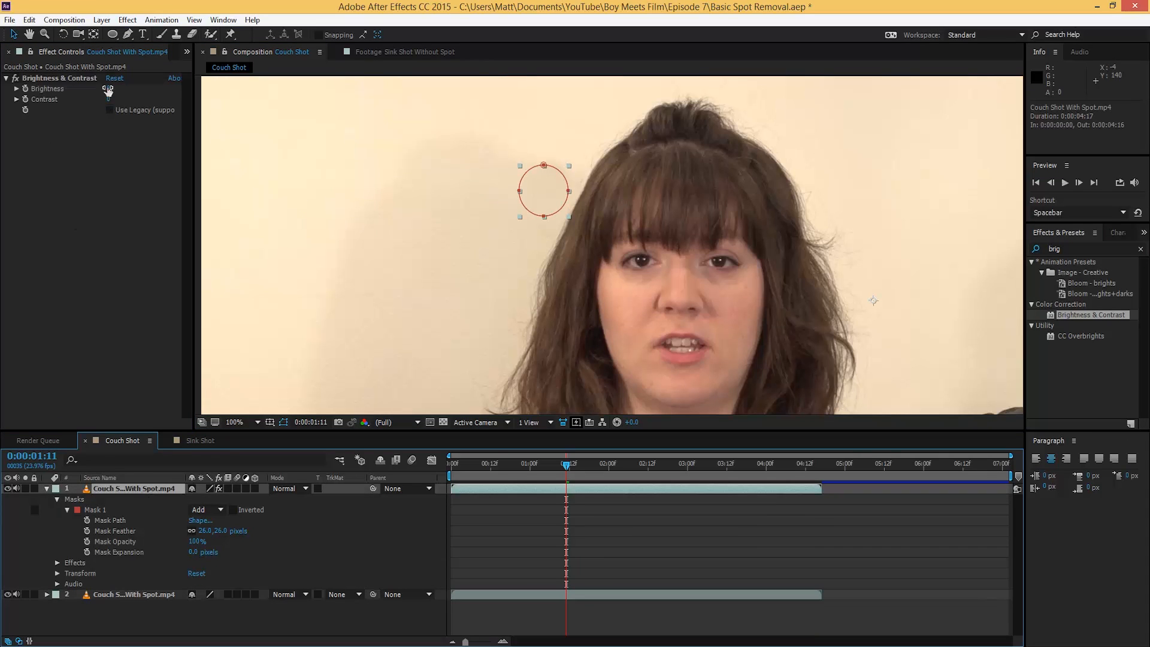
Step: Try Brightness values around 7 and 10, checking how the patch blends
left_click_drag(105, 88, 115, 86)
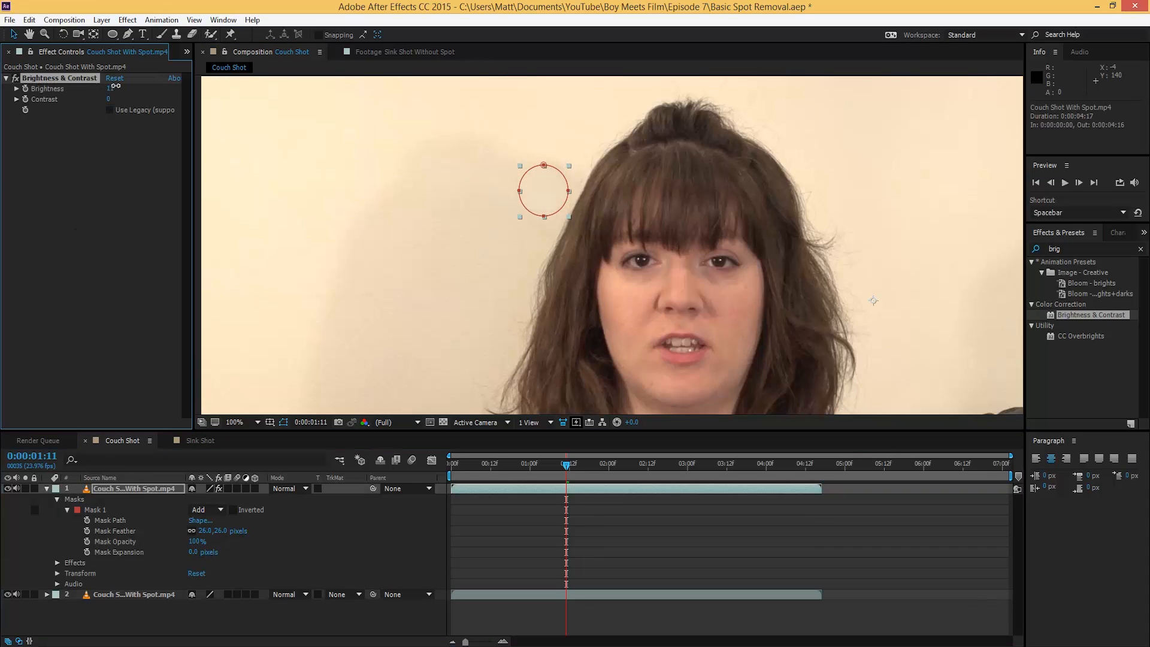
left_click(501, 551)
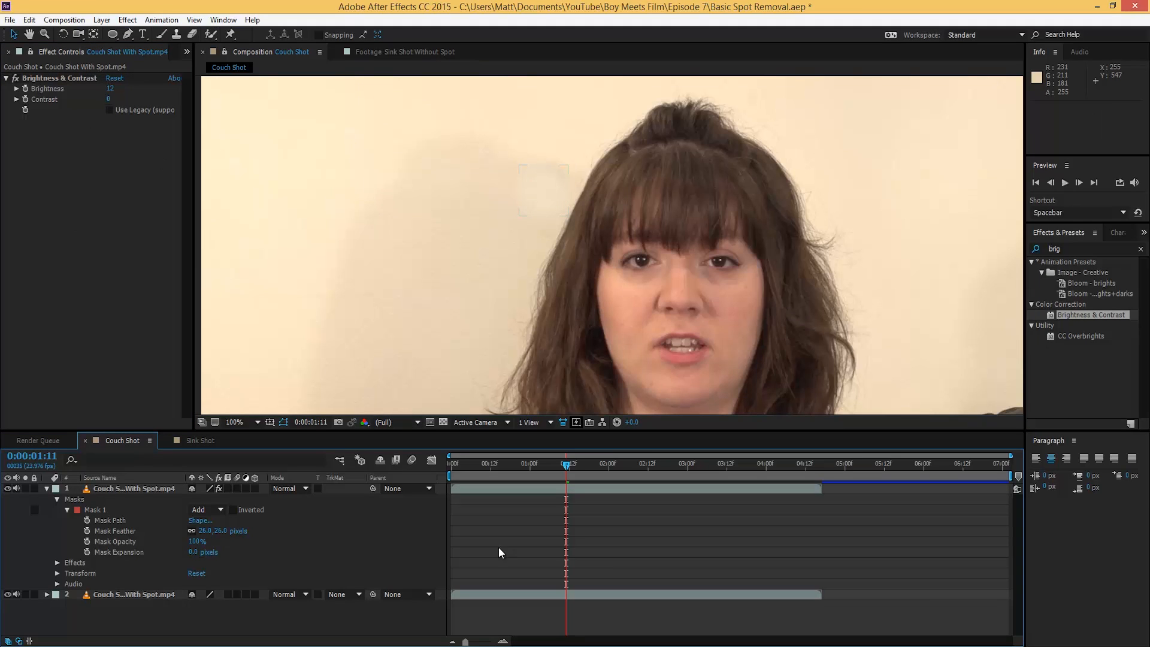
left_click(108, 88)
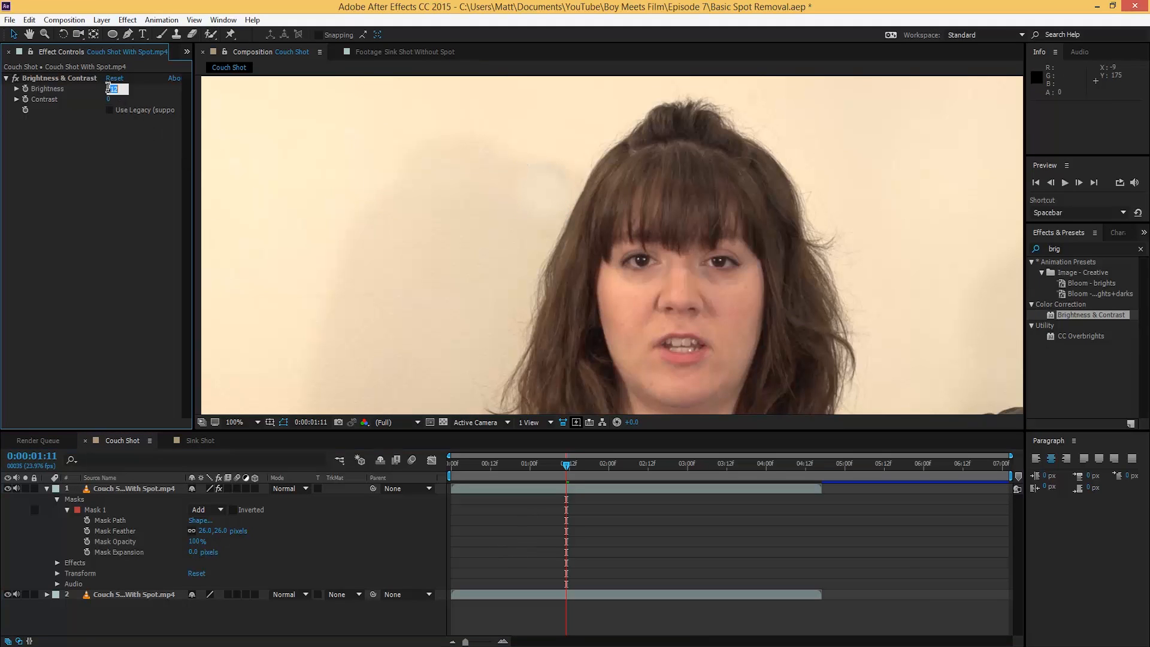
key("Return")
left_click(505, 528)
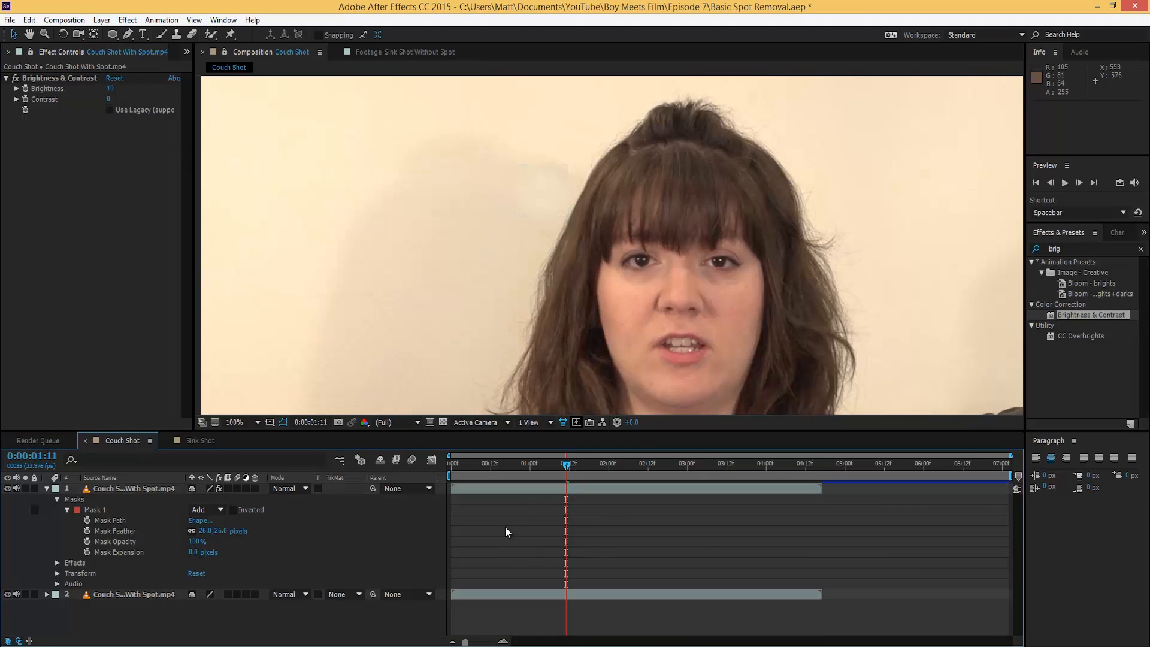
mouse_move(531, 469)
left_mouse_down()
mouse_move(596, 473)
mouse_move(508, 476)
mouse_move(529, 471)
left_mouse_up()
Step: Set Brightness to 5 and nudge the patch slightly up and left
left_click(111, 88)
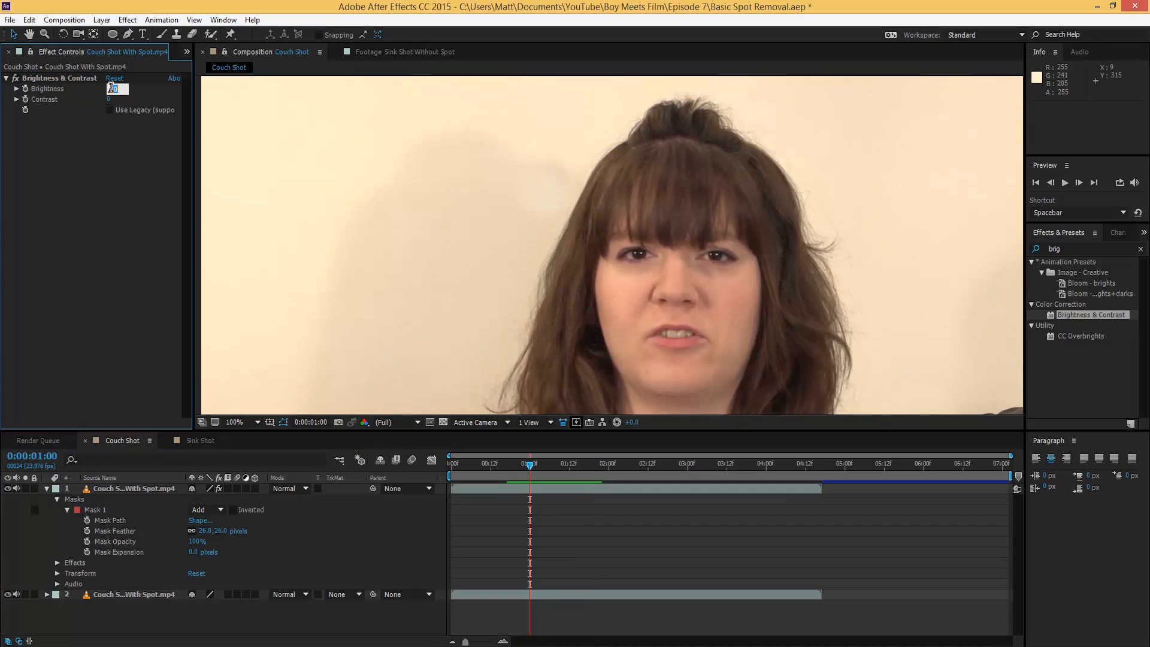
type("5")
key("Return")
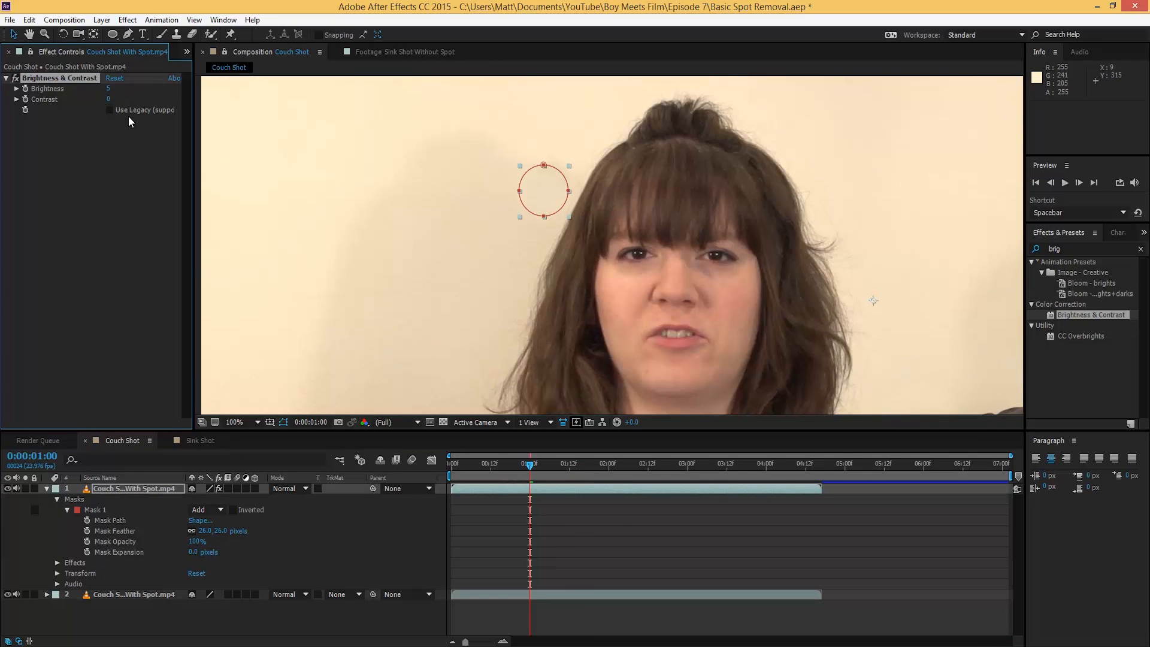
left_click(616, 515)
left_click_drag(498, 470, 602, 472)
mouse_move(547, 190)
left_mouse_down()
mouse_move(478, 263)
mouse_move(537, 173)
mouse_move(538, 187)
left_mouse_up()
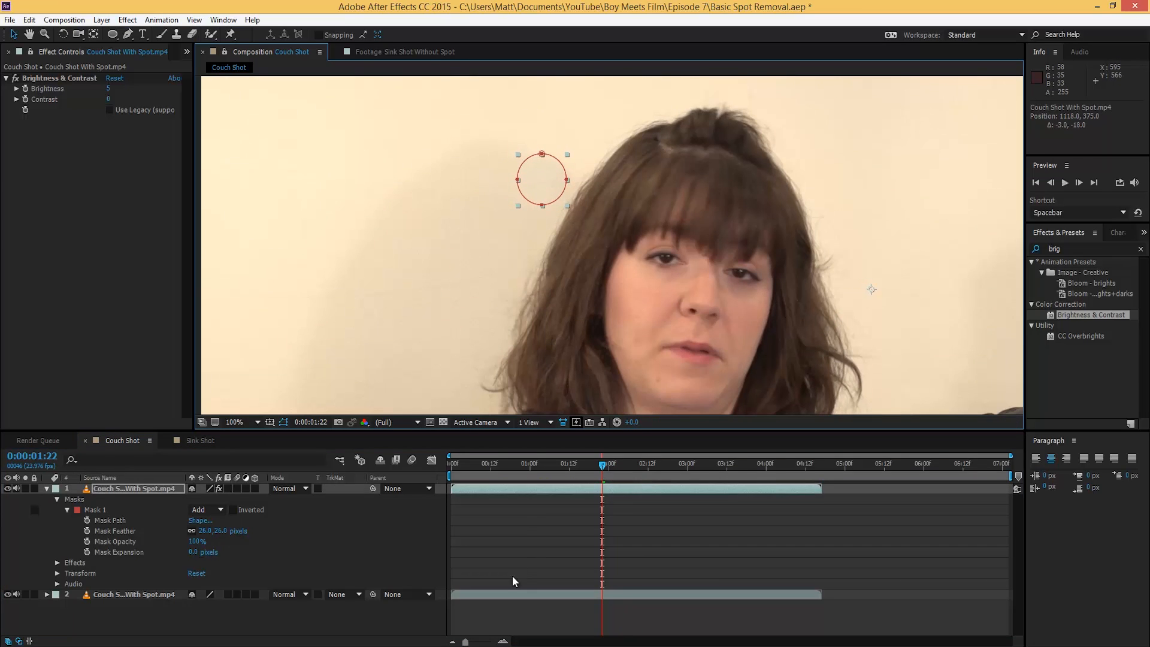
left_click(502, 530)
Step: Go to about 2;07, zoom the viewer to 200%, and pan to the wall patch
left_click_drag(468, 469, 621, 476)
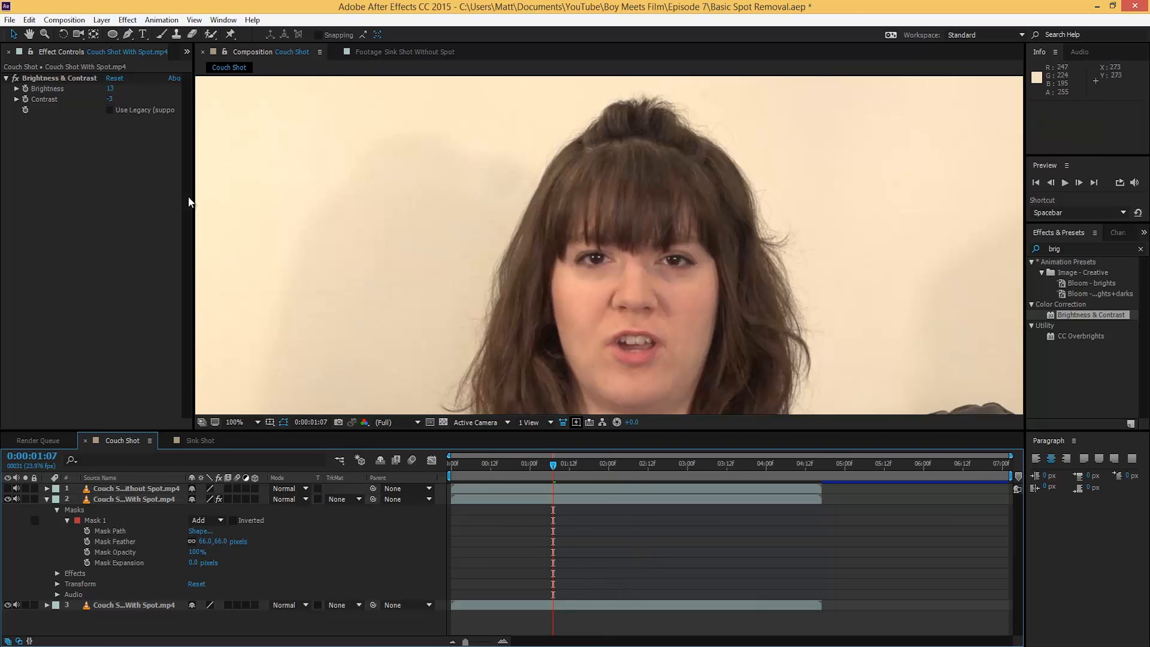
scroll(577, 337, "down", 2)
left_click_drag(490, 467, 631, 467)
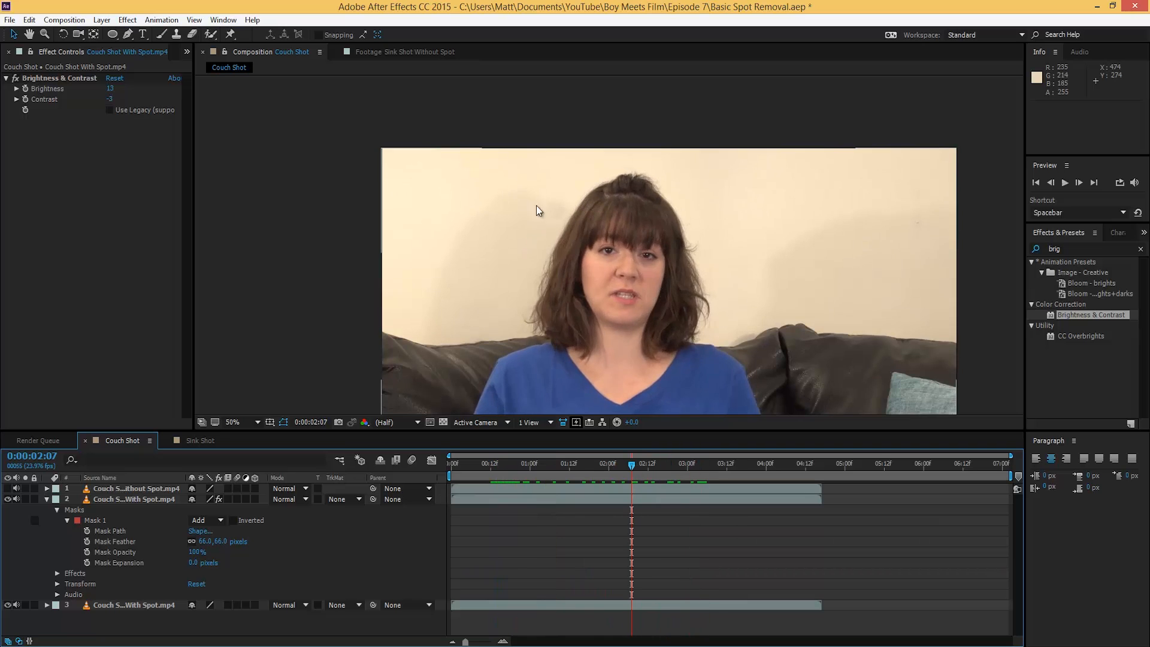
scroll(556, 224, "up", 2)
scroll(544, 215, "up", 2)
key("space")
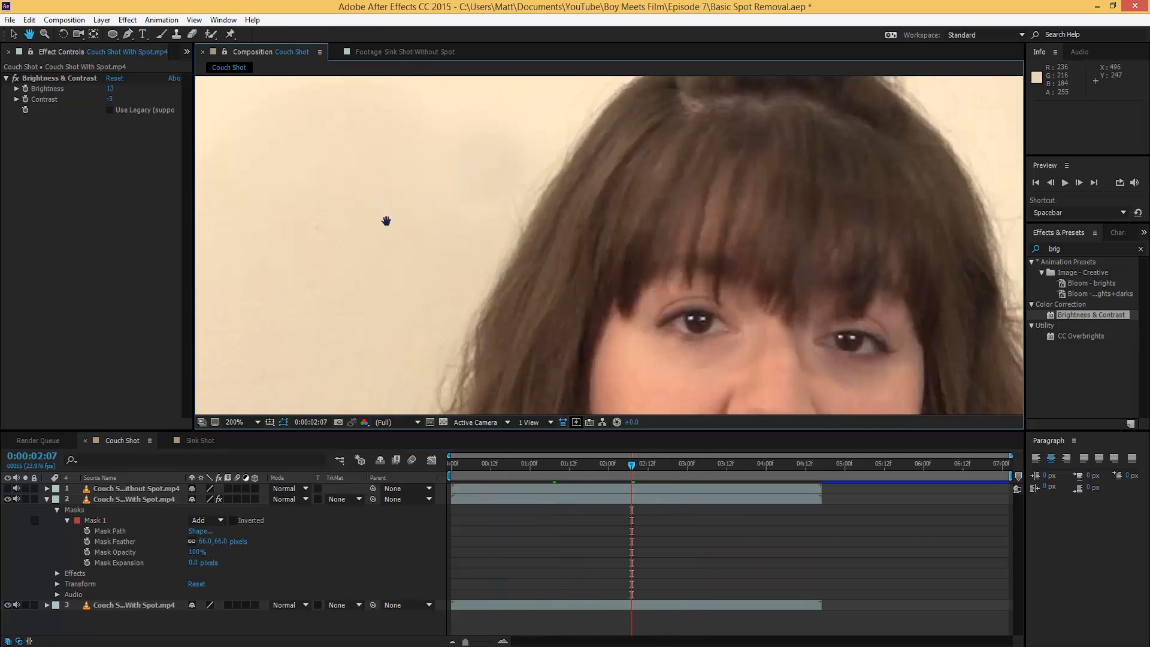
left_click_drag(386, 221, 480, 269)
Step: Test the patch mask position, turn the spot-free top layer back on, and preview around 1:20
left_click(105, 501)
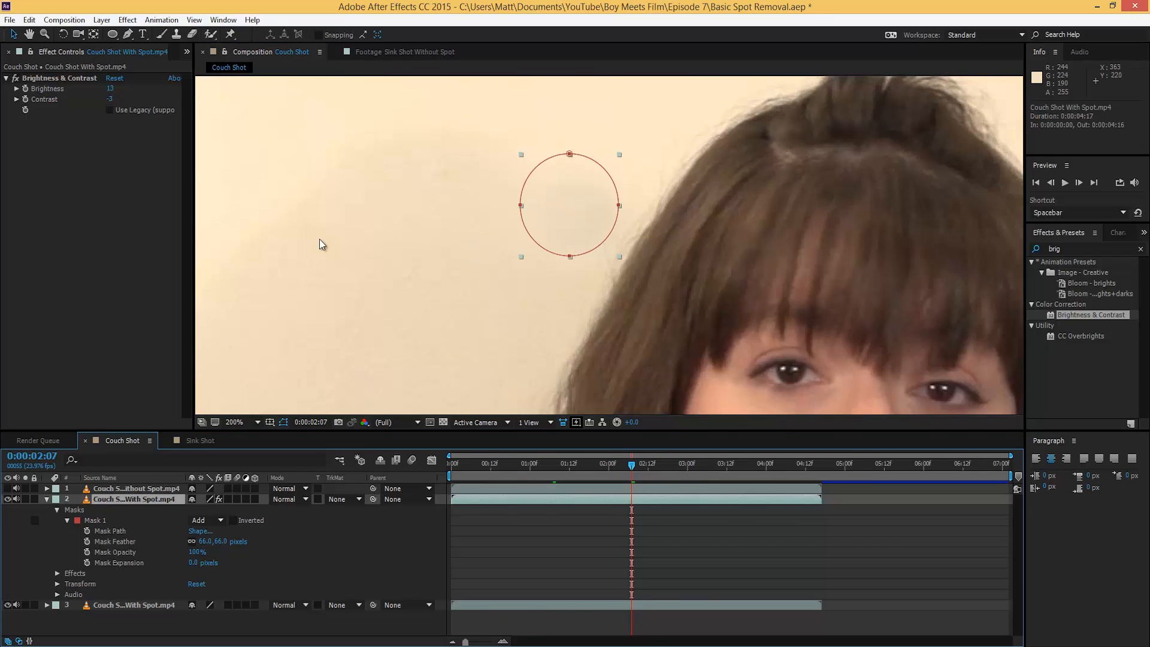
left_click_drag(561, 214, 596, 232)
left_click(133, 453)
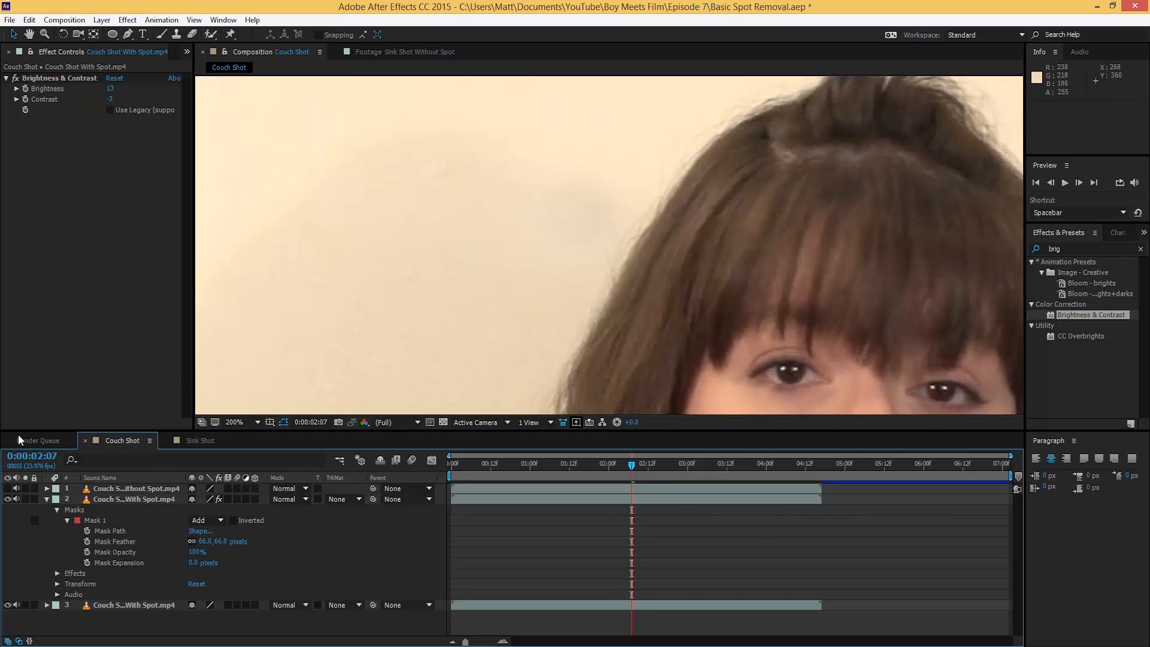
left_click(8, 489)
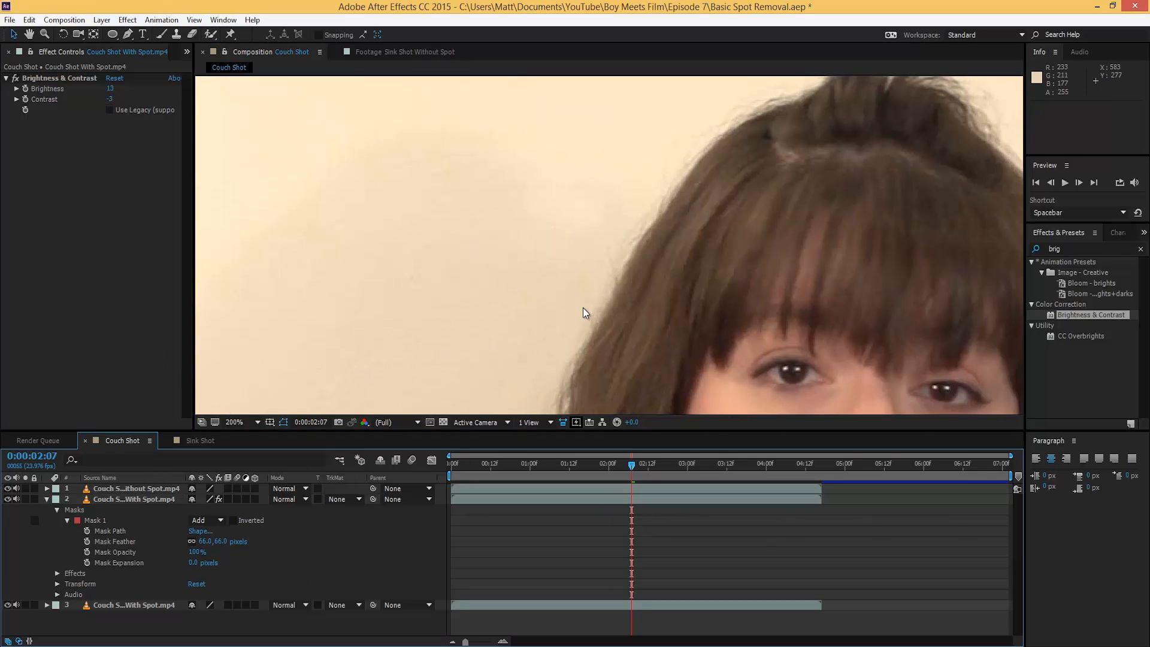
key("space")
left_click_drag(542, 465, 629, 482)
scroll(535, 202, "down", 1)
left_click_drag(508, 469, 674, 476)
Step: Hide the spot-free top layer and toggle the patch on and off, leaving it visible
left_click(121, 501)
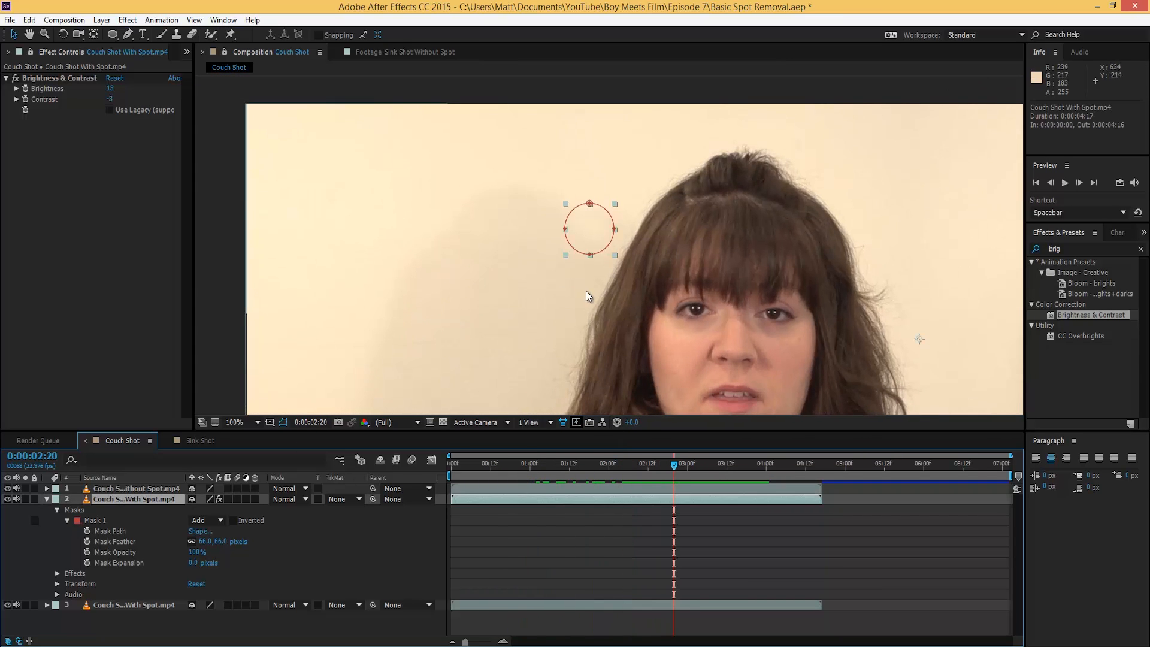
left_click(8, 489)
left_click(612, 549)
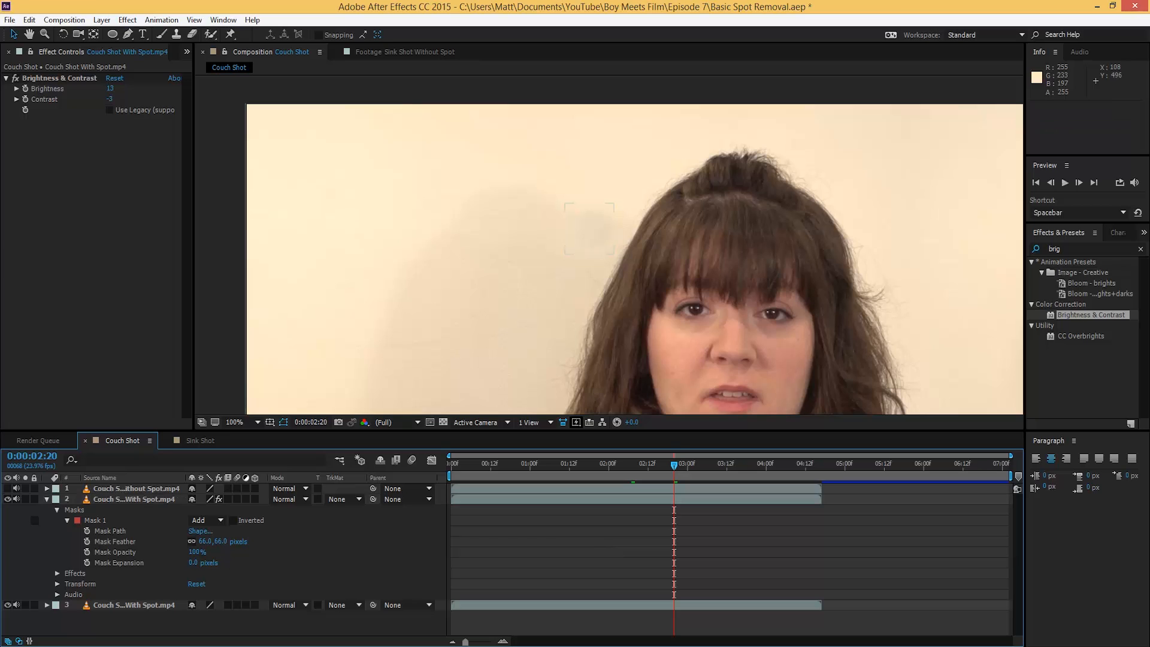
left_click(7, 499)
left_click(7, 499)
left_click(7, 499)
left_click(7, 500)
left_click(8, 499)
left_click(7, 499)
left_click(7, 500)
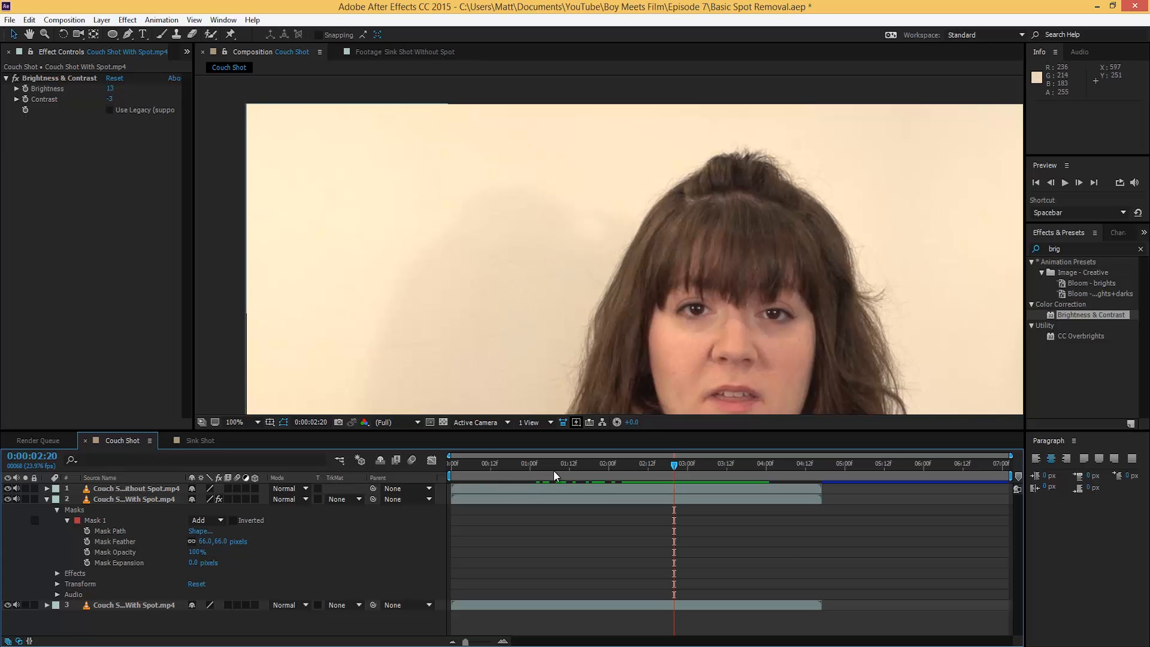
Step: Zoom out to 50% and scrub from near the start to review the clean wall
scroll(613, 227, "down", 1)
left_click_drag(570, 272, 499, 196)
left_click_drag(474, 465, 510, 471)
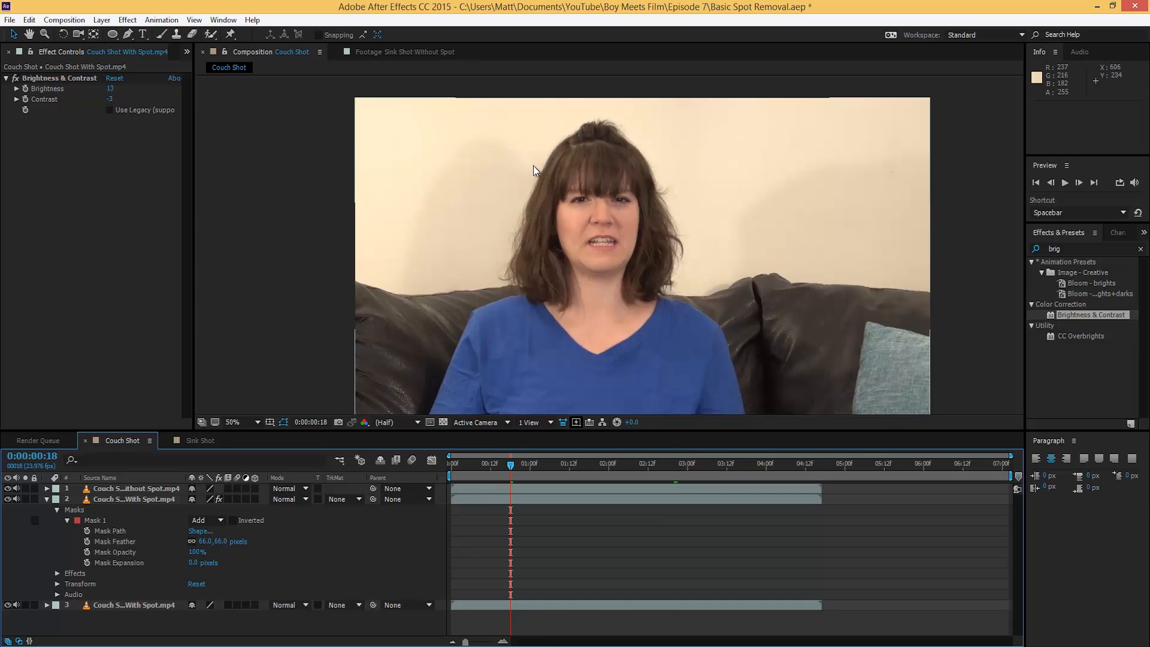
left_click_drag(479, 468, 582, 469)
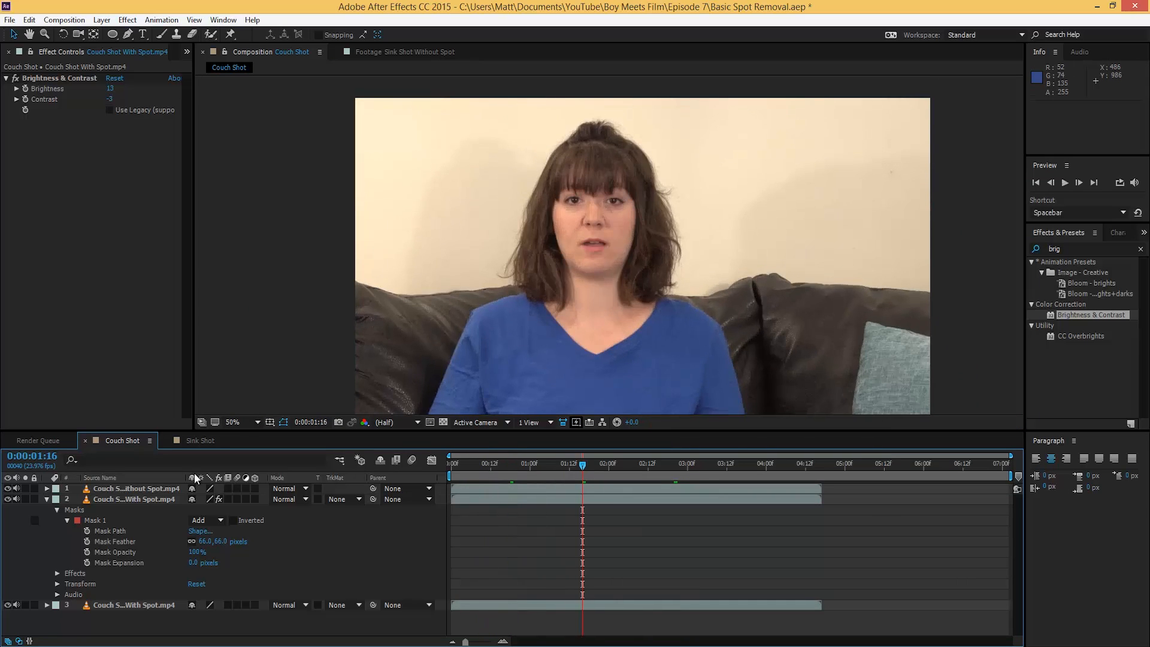
Step: Hide Sink Shot Without Spot, then scrub Couch Shot to review its fix around 01:17
left_click(192, 441)
left_click_drag(499, 469, 552, 470)
left_click(8, 489)
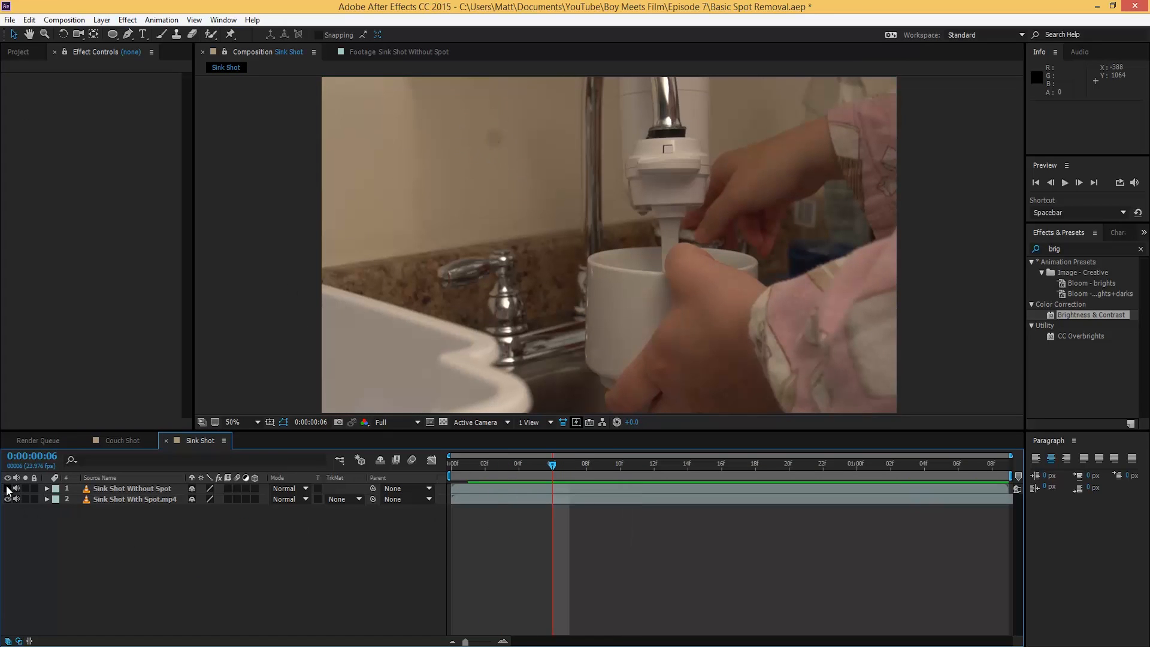
left_click(122, 440)
left_click_drag(529, 463, 681, 493)
left_click(595, 466)
Step: Delete the Sink Shot Without Spot layer and duplicate Sink Shot With Spot.mp4
left_click(218, 440)
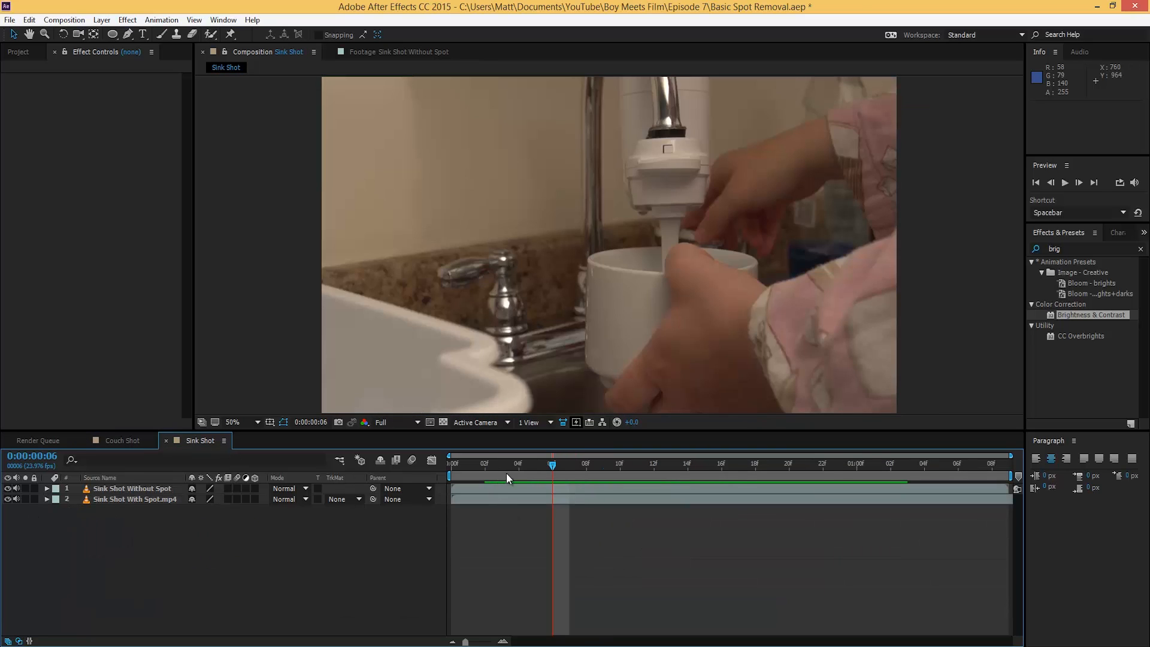
left_click(161, 489)
key("Delete")
mouse_move(514, 476)
left_mouse_down()
mouse_move(606, 473)
mouse_move(518, 477)
left_mouse_up()
left_click(109, 489)
key("ctrl+d")
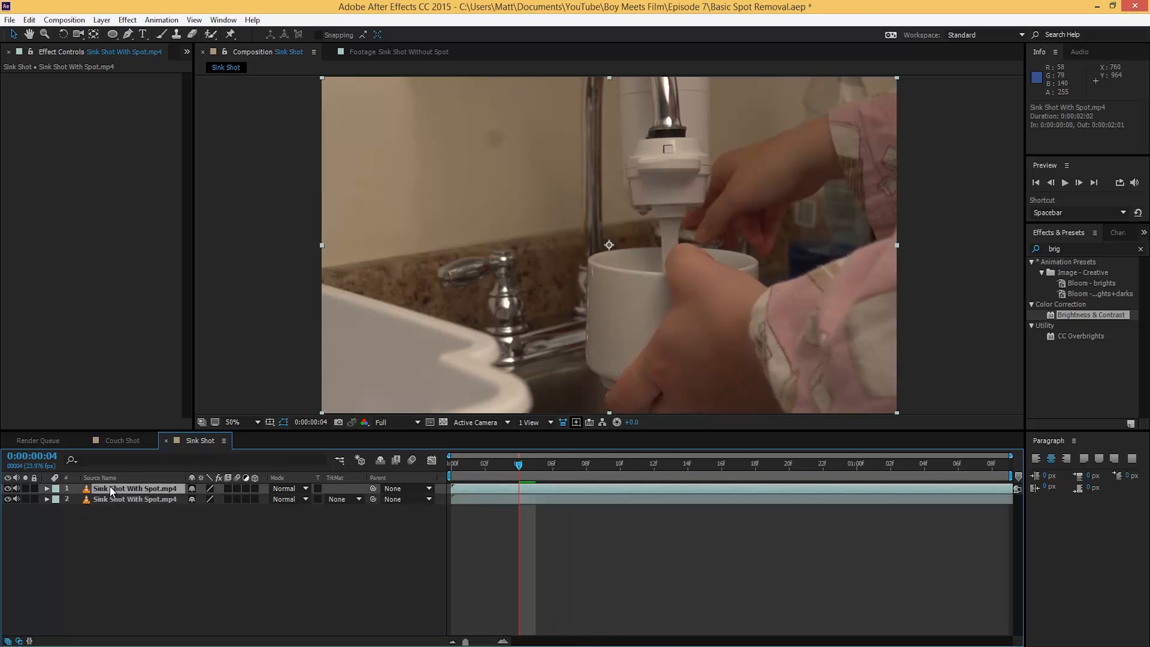
Step: Mask a small clean-wall oval on the top sink copy, shift it down over the spot, and expand Mask 1
left_click(112, 34)
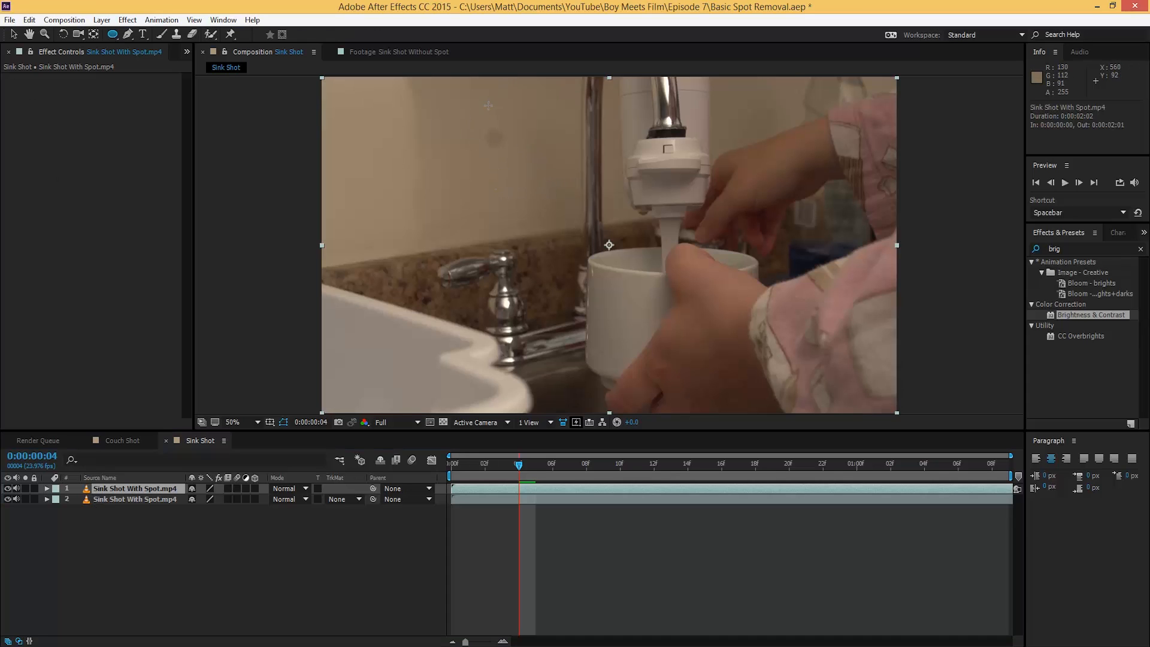
left_click_drag(487, 97, 509, 121)
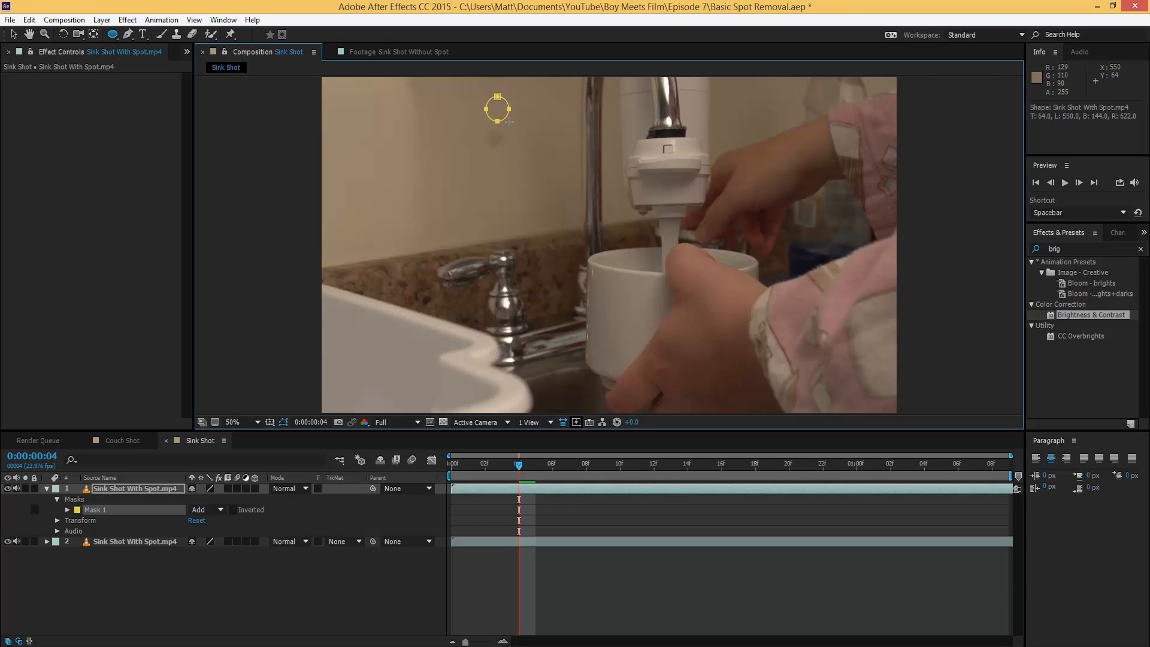
key("v")
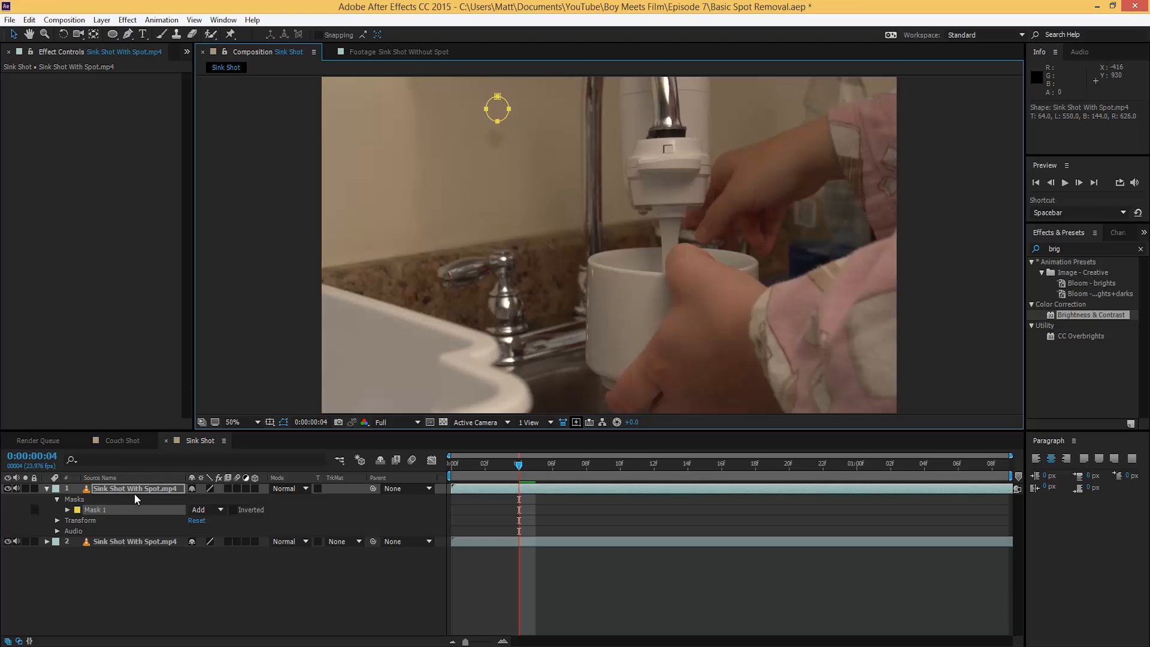
left_click_drag(498, 109, 496, 136)
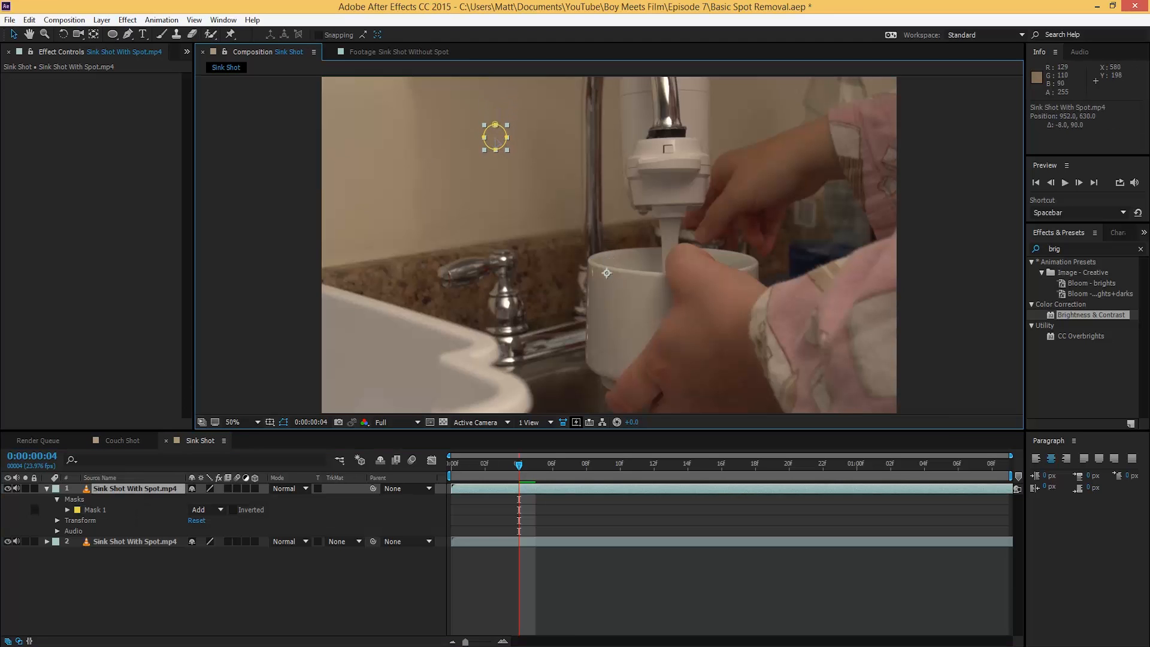
left_click(342, 580)
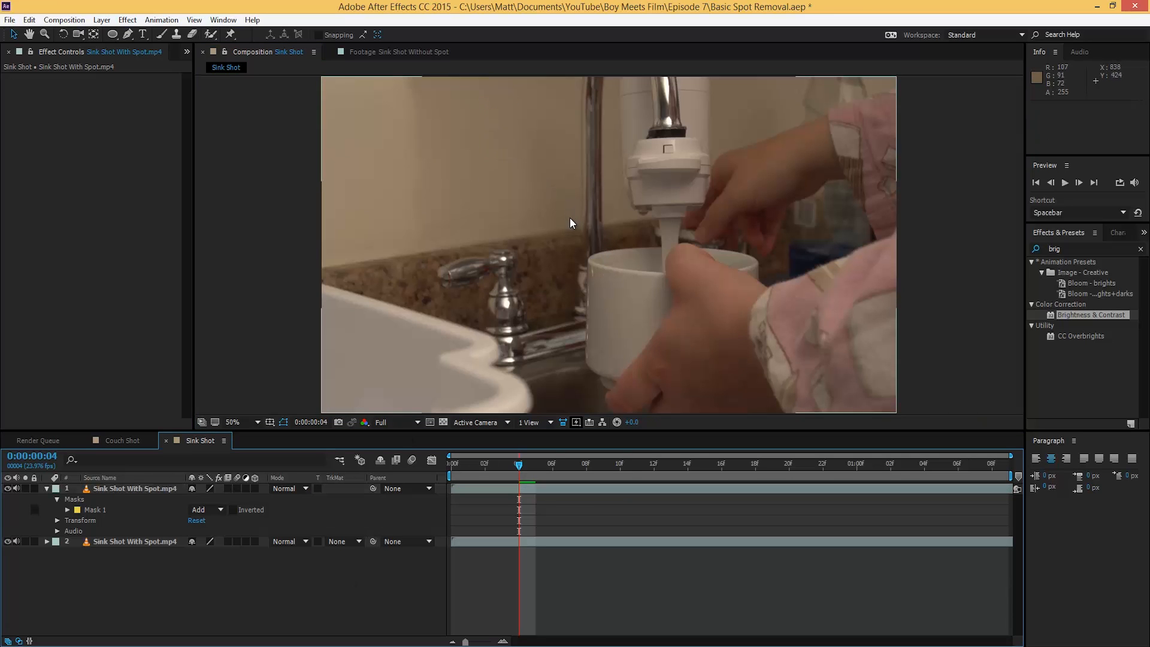
scroll(500, 219, "up", 2)
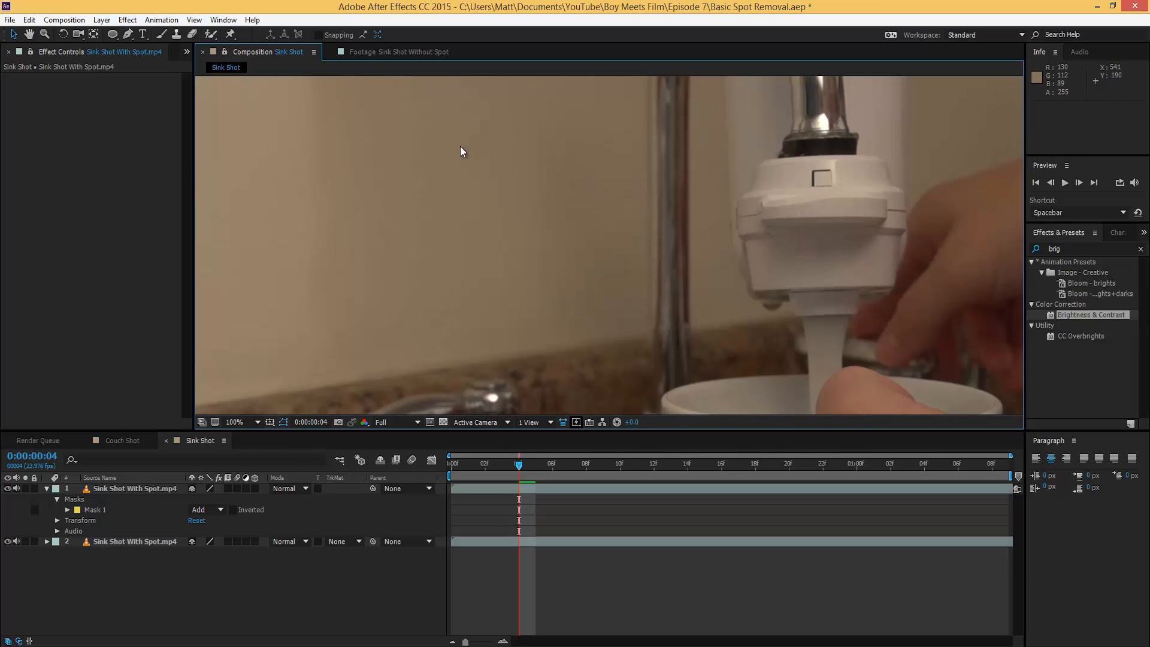
left_click(67, 510)
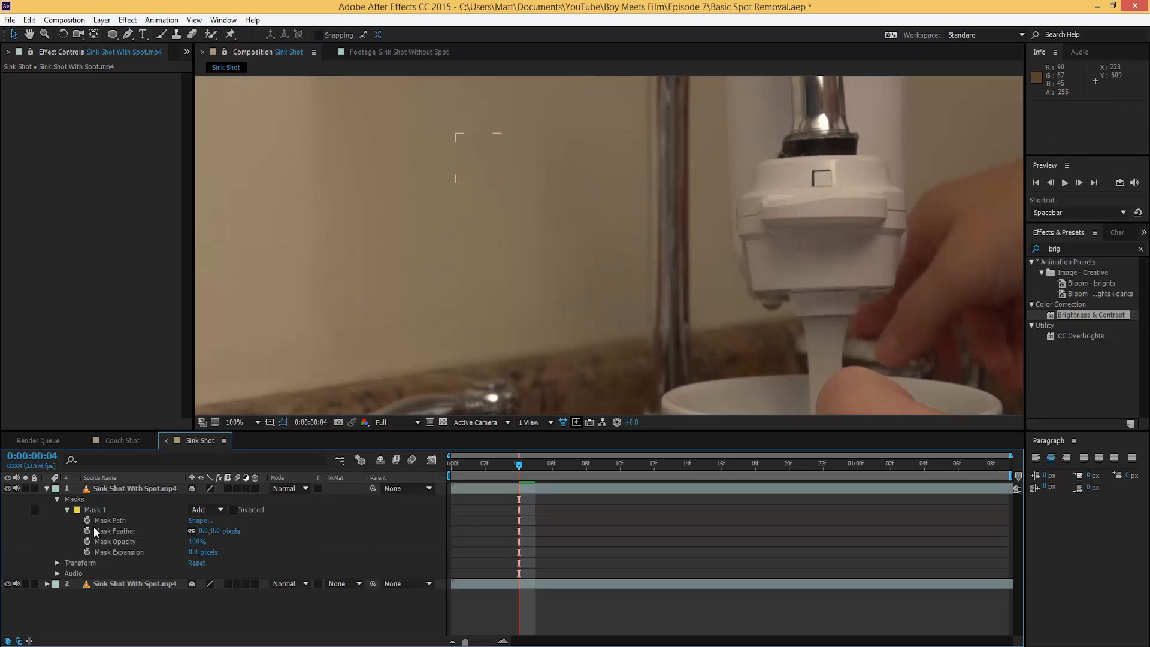
Step: Feather the sink wall patch's Mask 1 edge to 17 pixels and inspect it up close
left_click_drag(205, 531, 475, 154)
left_click_drag(393, 215, 462, 284)
scroll(529, 249, "up", 1)
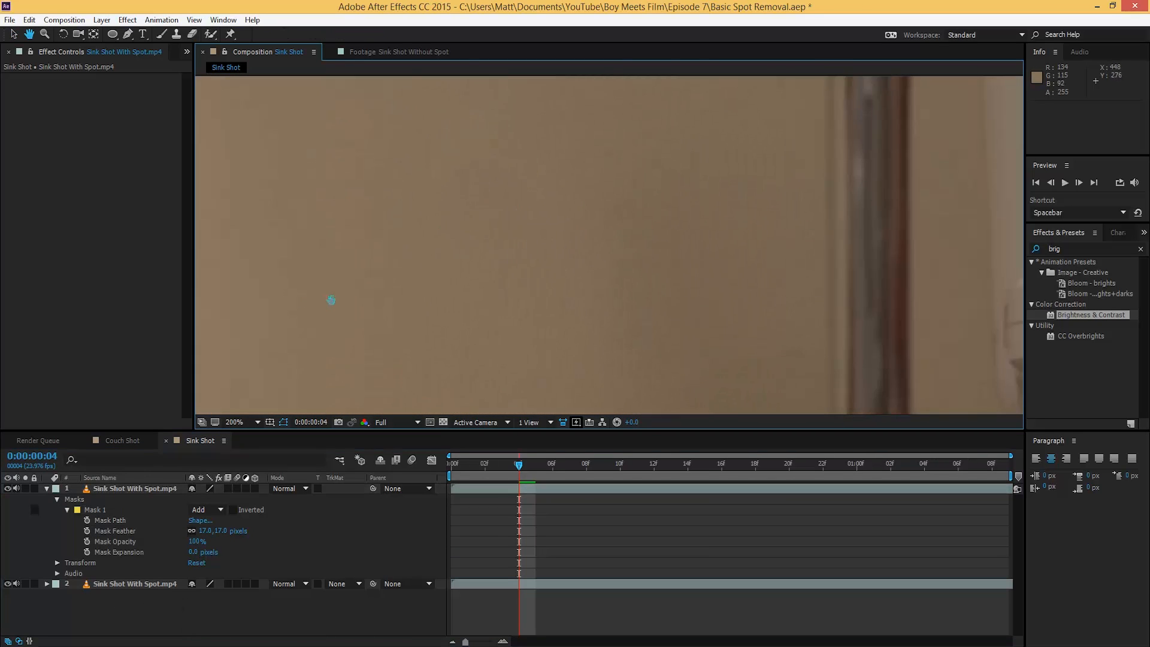
left_click_drag(329, 301, 419, 268)
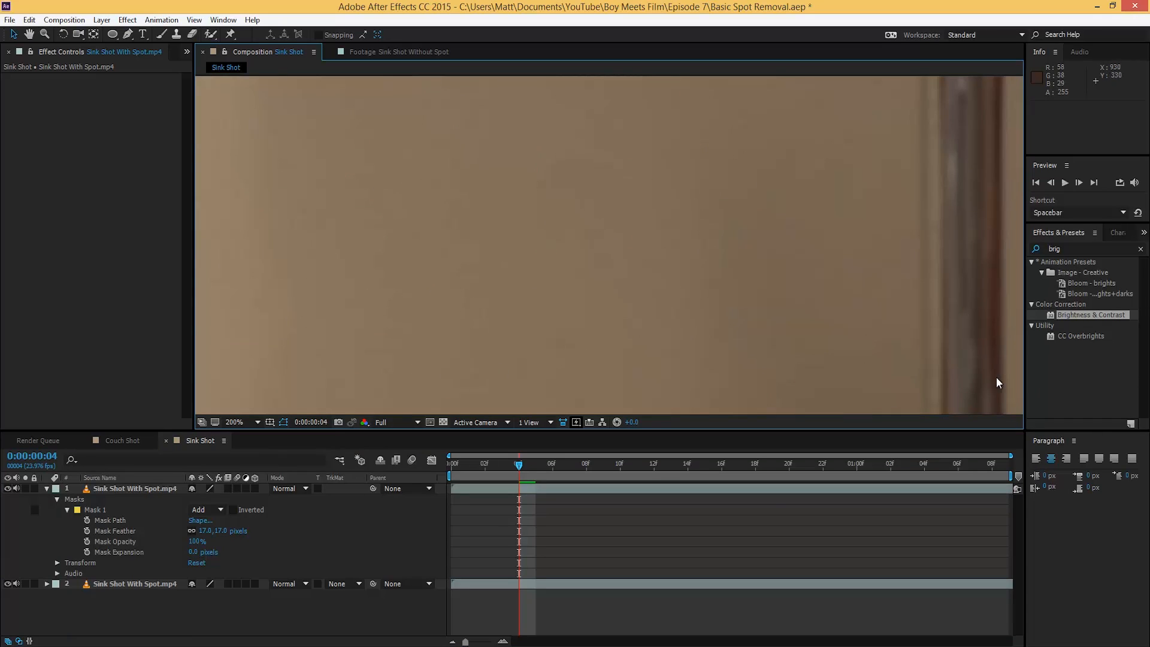
Step: Apply Brightness & Contrast to the patch layer and try Brightness values against the wall
left_click_drag(1082, 315, 147, 496)
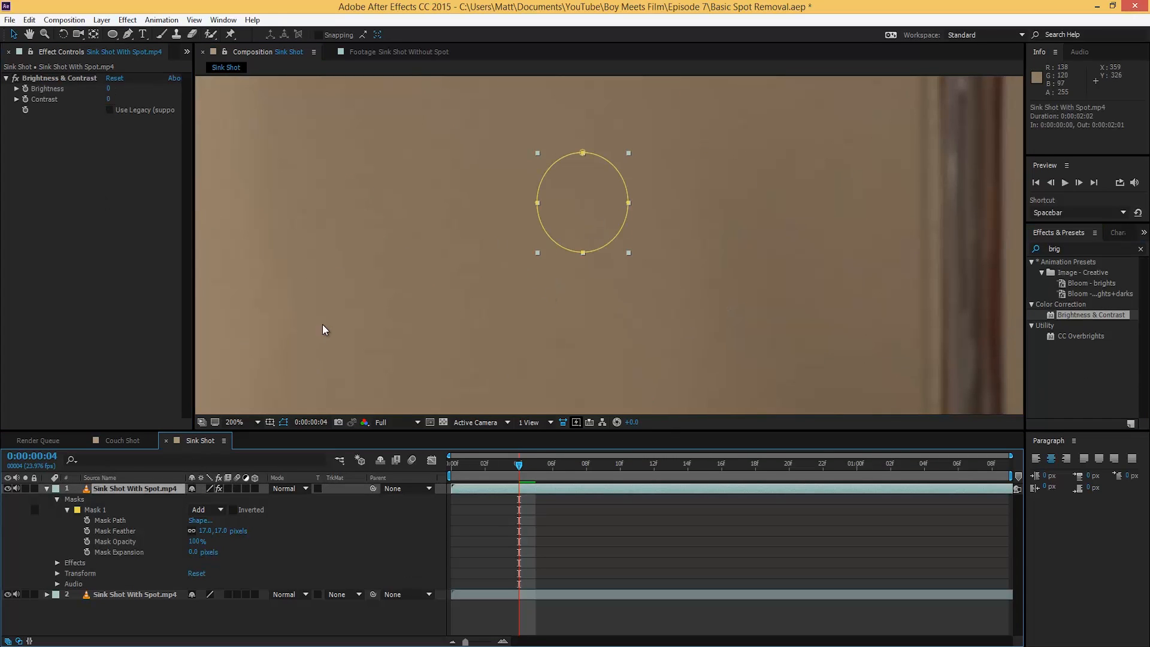
left_click_drag(107, 88, 106, 90)
left_click(493, 231)
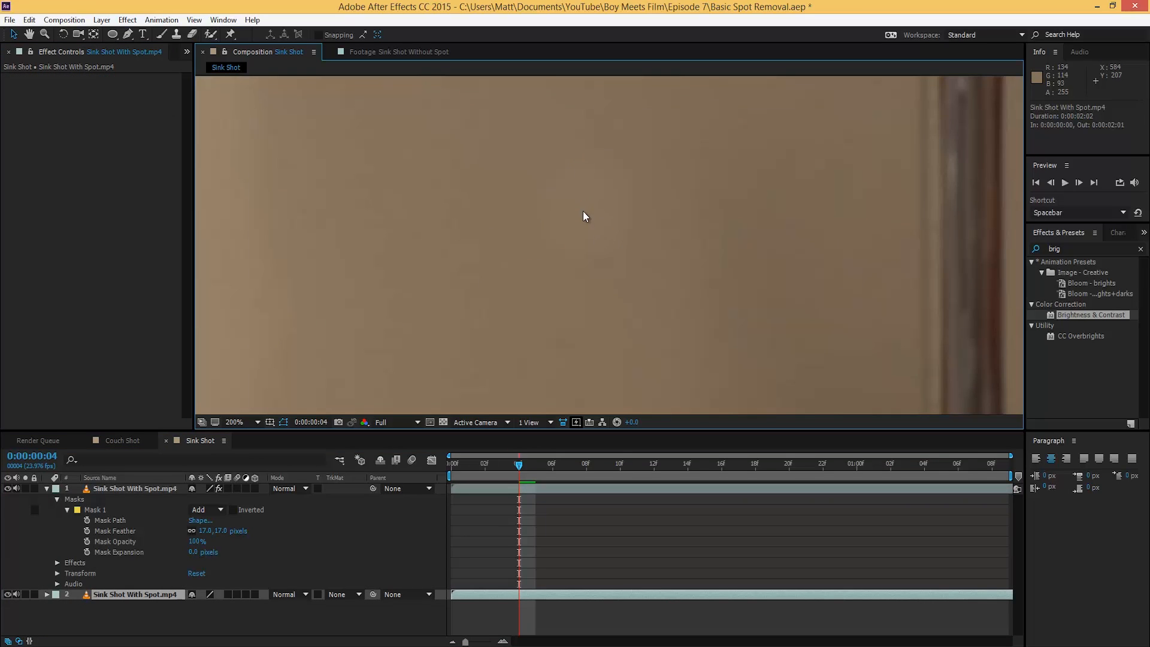
left_click(129, 488)
left_click(451, 286)
scroll(460, 288, "down", 1)
key("h")
left_click_drag(563, 308, 473, 280)
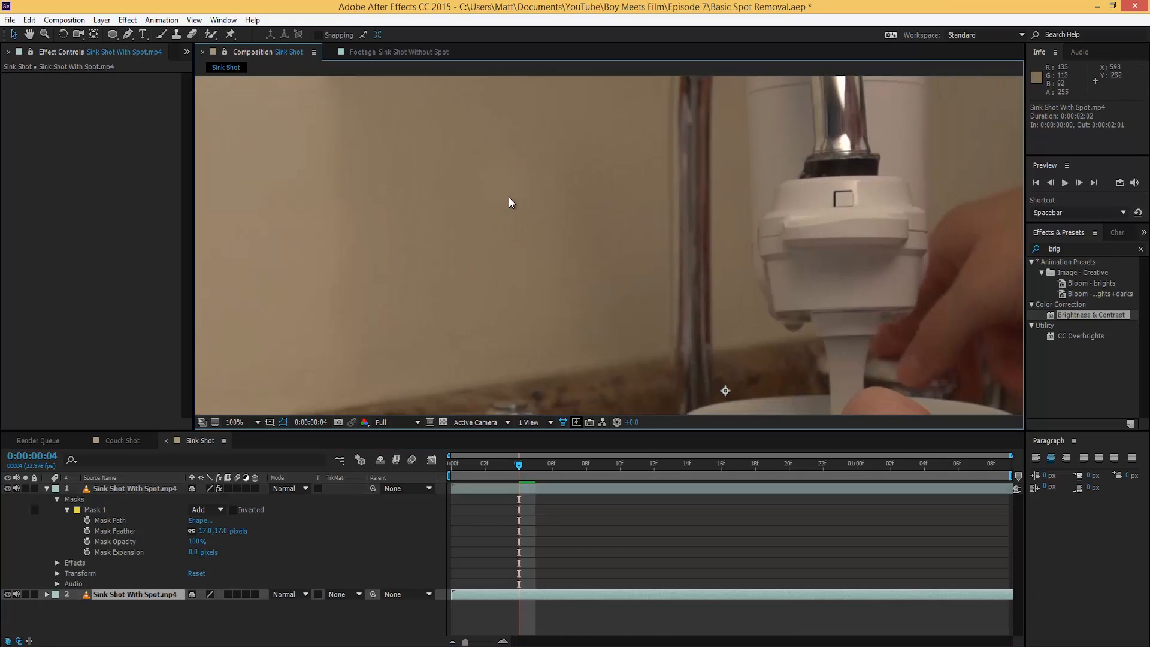
left_click(134, 488)
left_click(108, 89)
Step: Confirm the patch's Brightness at 2 and play a preview of the sink clip
key("Return")
left_click(469, 260)
left_click(507, 475)
key("space")
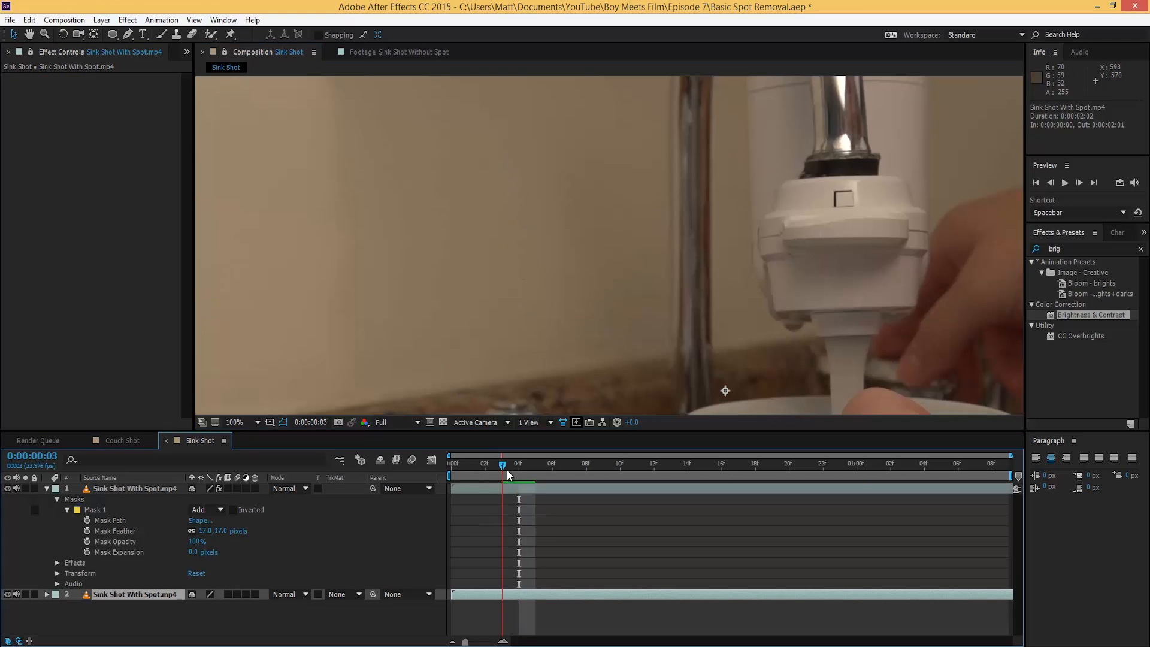
key("space")
Step: Fit the frame in the viewer, toggle the patch off and on, and scrub the clip to check it
left_click(239, 423)
left_click(268, 194)
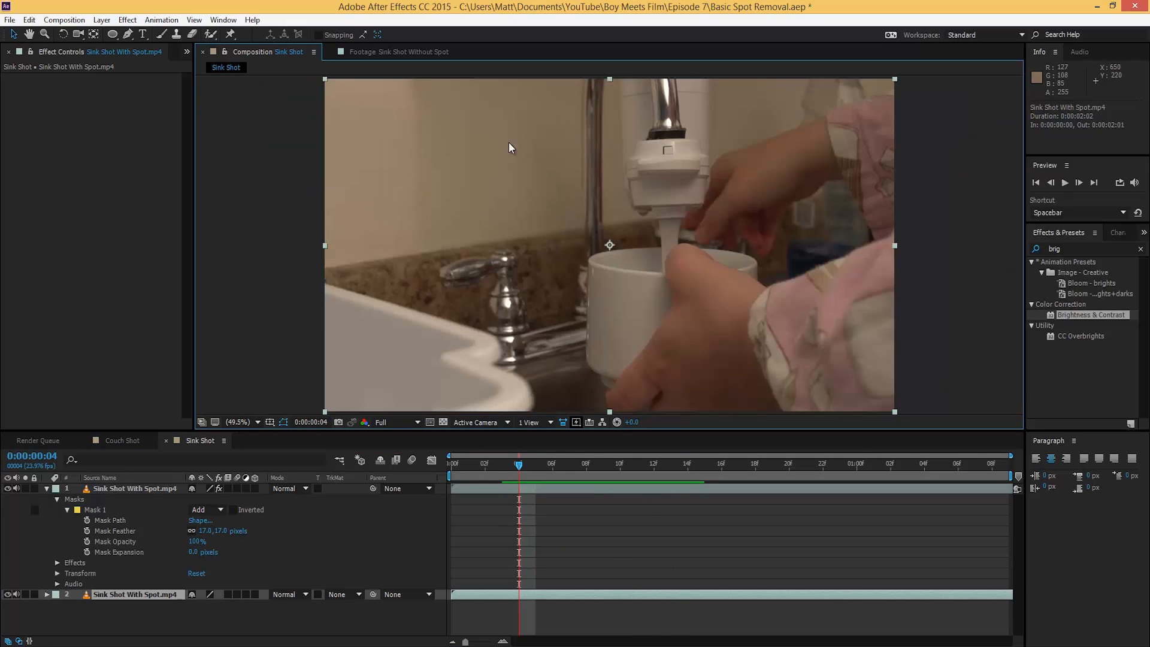
left_click(108, 488)
left_click(7, 489)
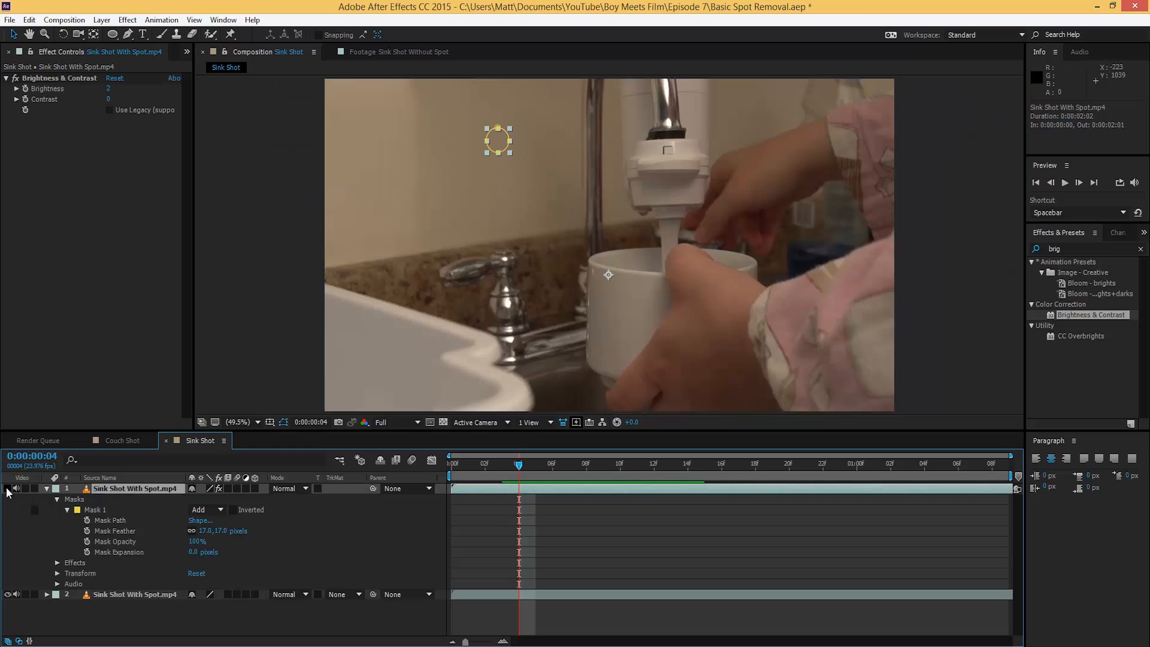
left_click(7, 489)
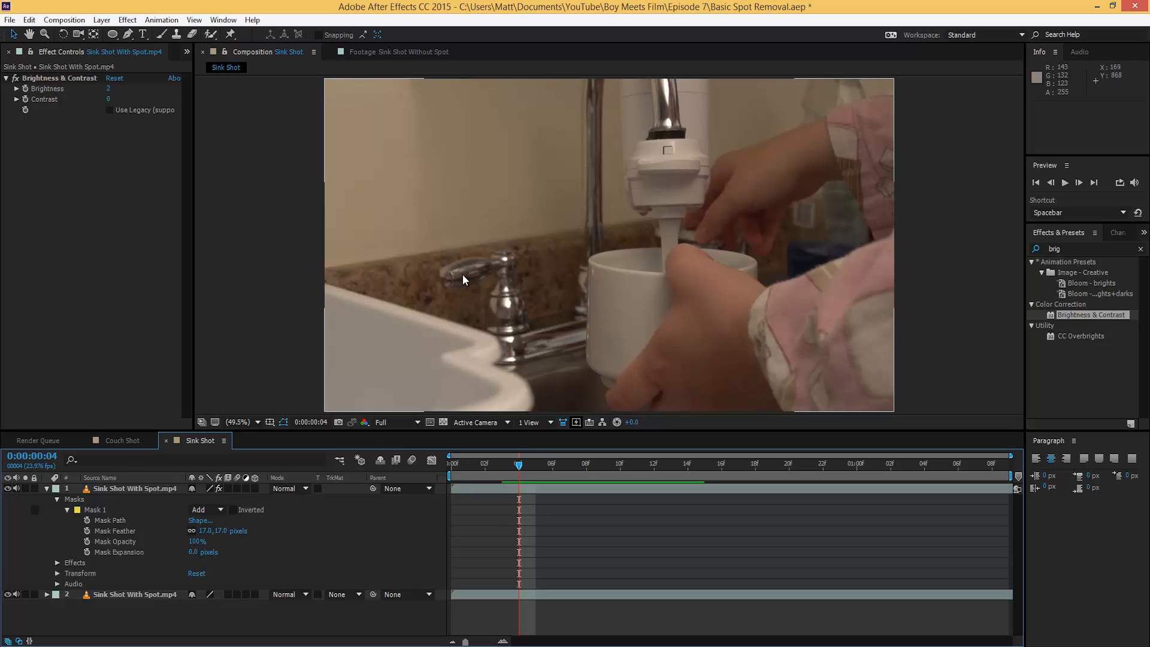
left_click_drag(516, 477, 468, 474)
left_click_drag(559, 479, 789, 521)
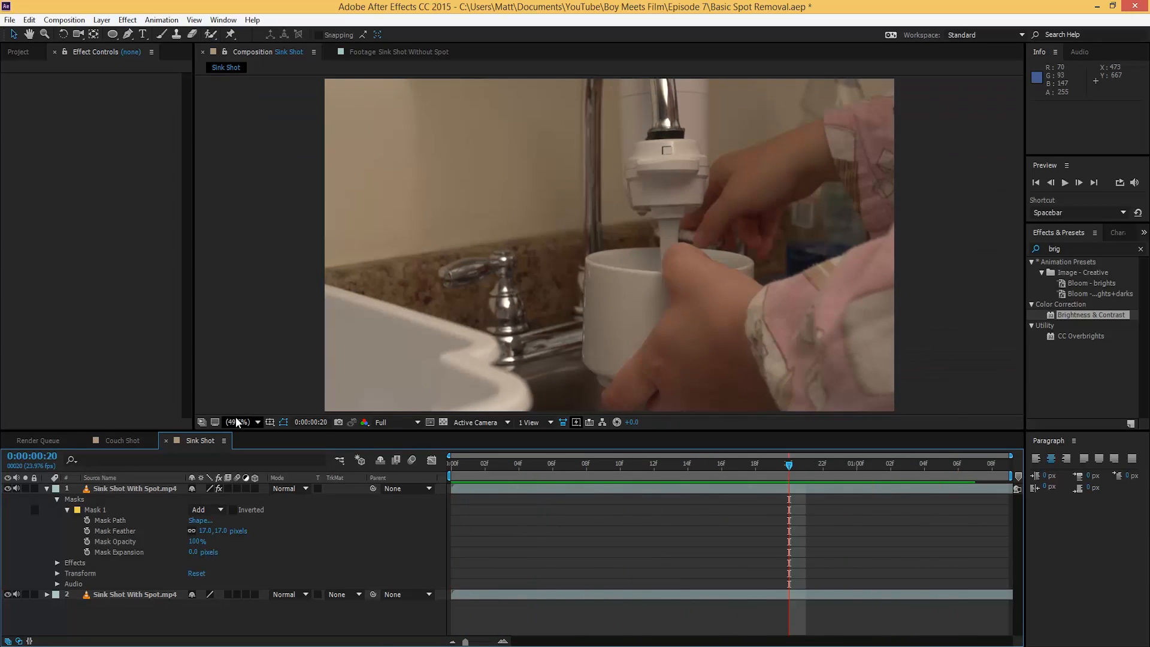
Step: Switch to the Couch Shot composition and pan around the patched wall
left_click(138, 441)
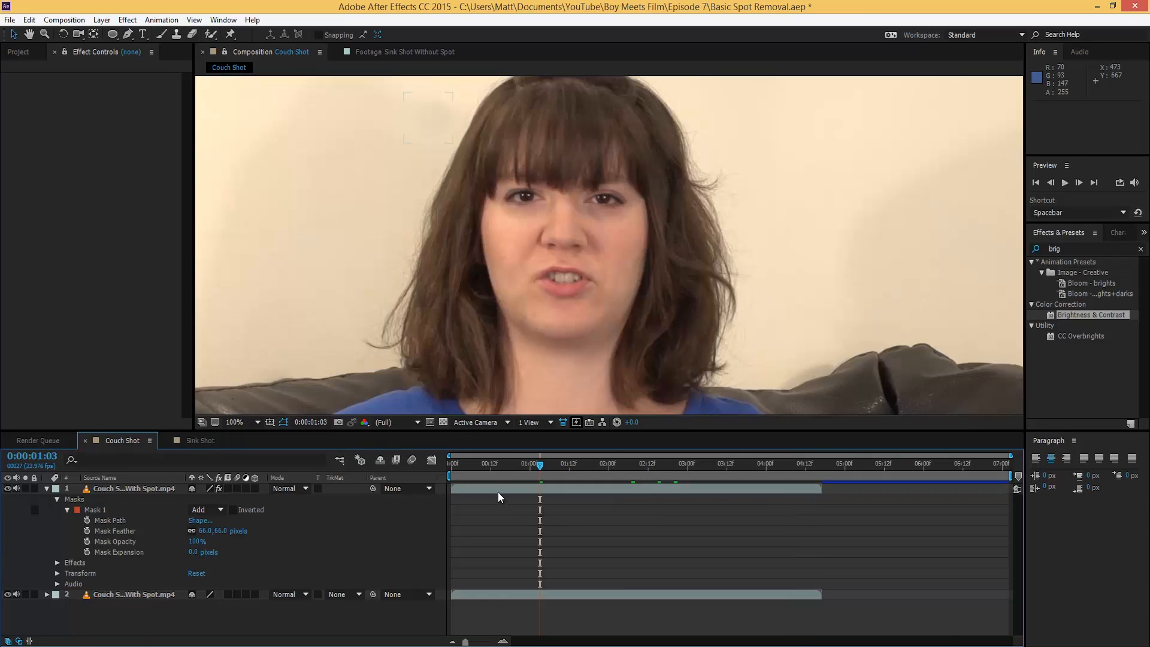
key("space")
left_click_drag(378, 242, 505, 288)
scroll(510, 285, "down", 1)
key("space")
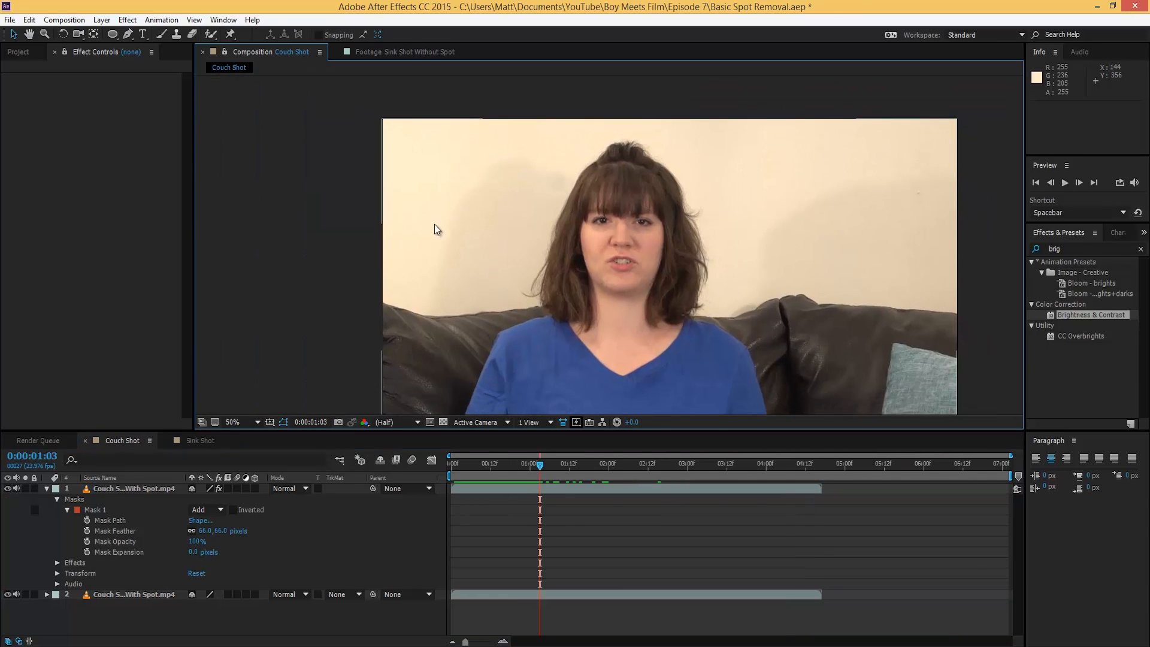
key("space")
left_click_drag(553, 180, 528, 182)
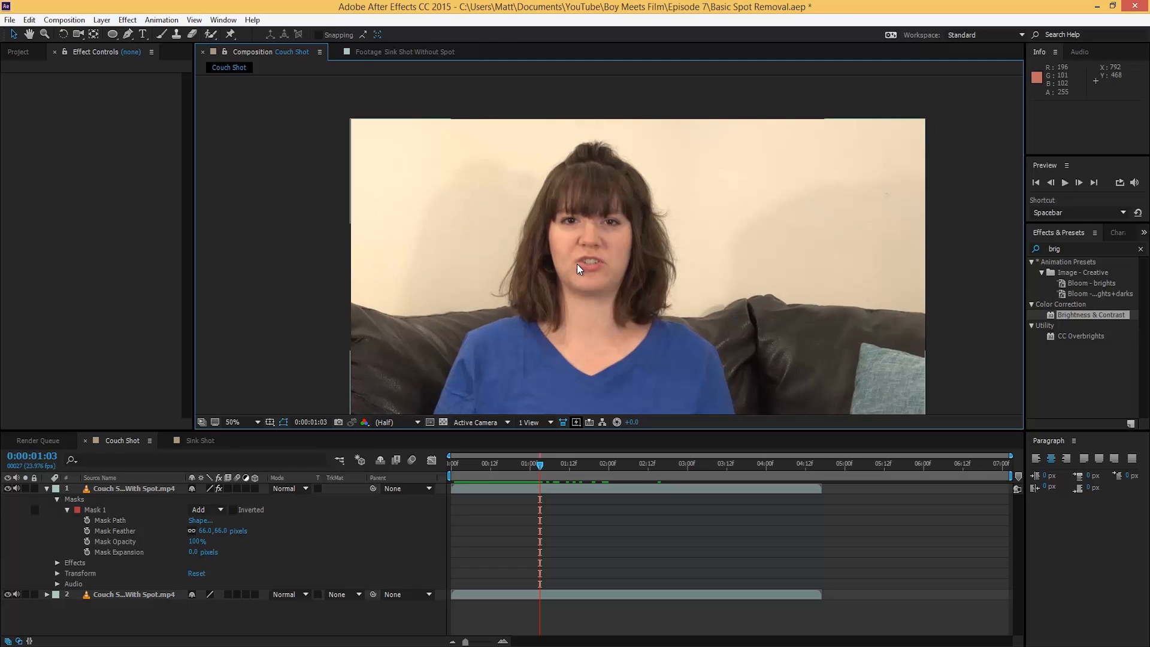
key("space")
left_click_drag(530, 267, 408, 226)
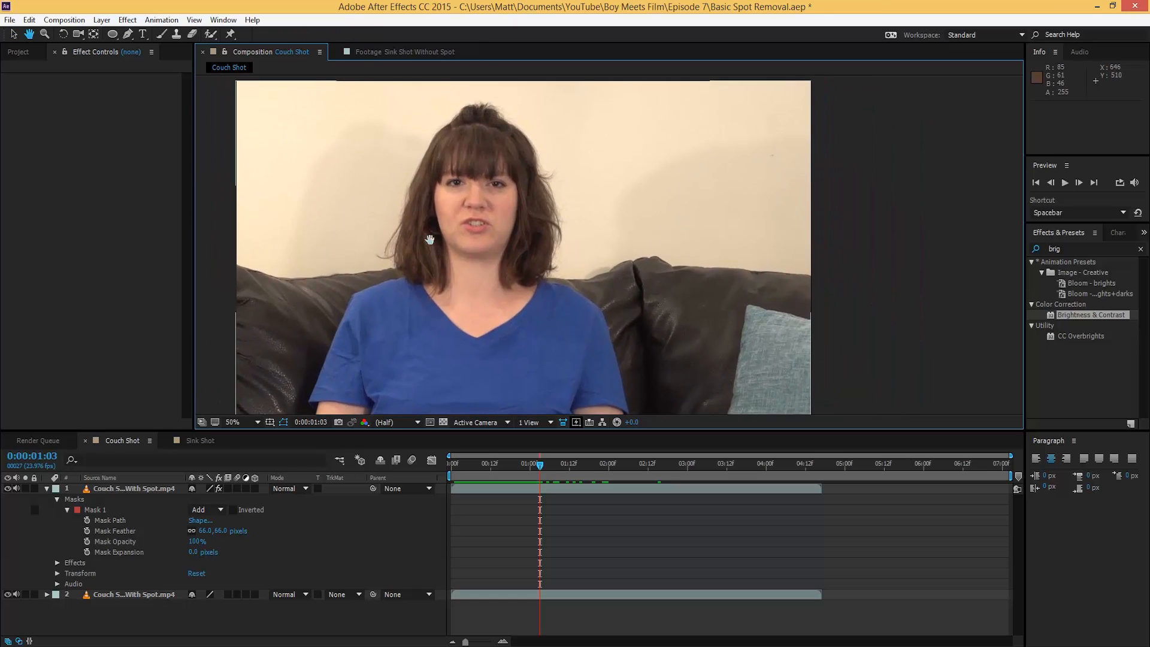
Step: Toggle the Couch Shot patch layer's visibility to compare it with the original spot
left_click(409, 145)
left_click(99, 626)
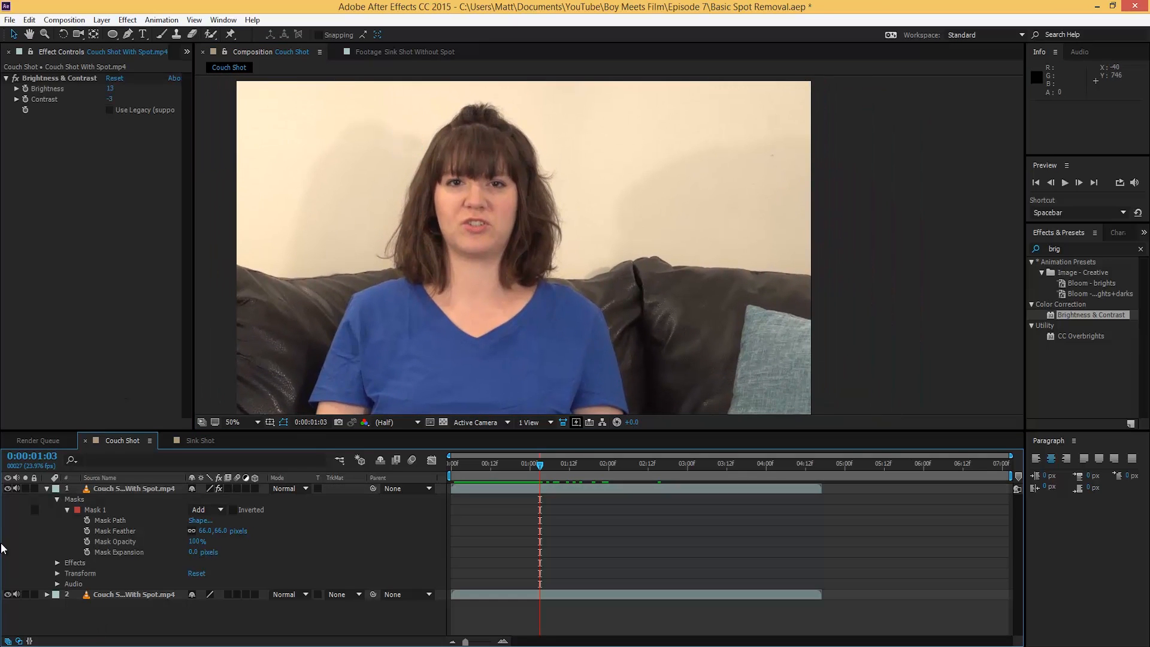
left_click(7, 489)
left_click(7, 490)
left_click(7, 489)
Step: Pan across the wall above the woman and scrub to 0:00:02:01, where a second spot shows
key("space")
left_click_drag(609, 185, 554, 195)
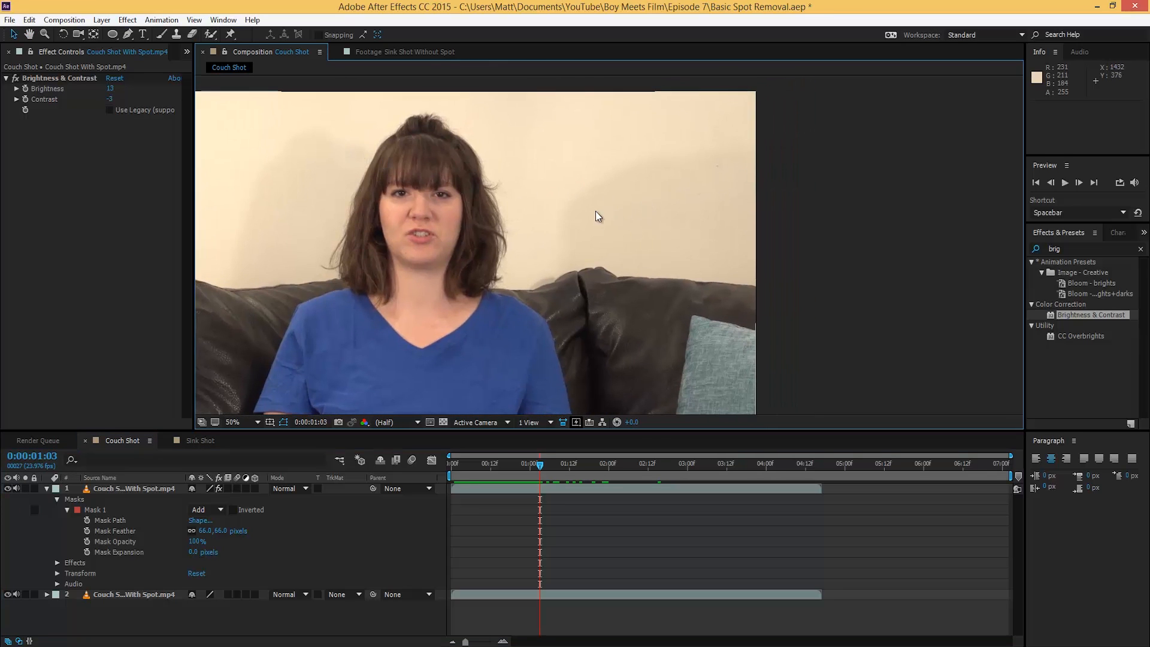
scroll(656, 250, "up", 2)
key("space")
left_click_drag(719, 212, 545, 322)
left_click_drag(668, 226, 609, 218)
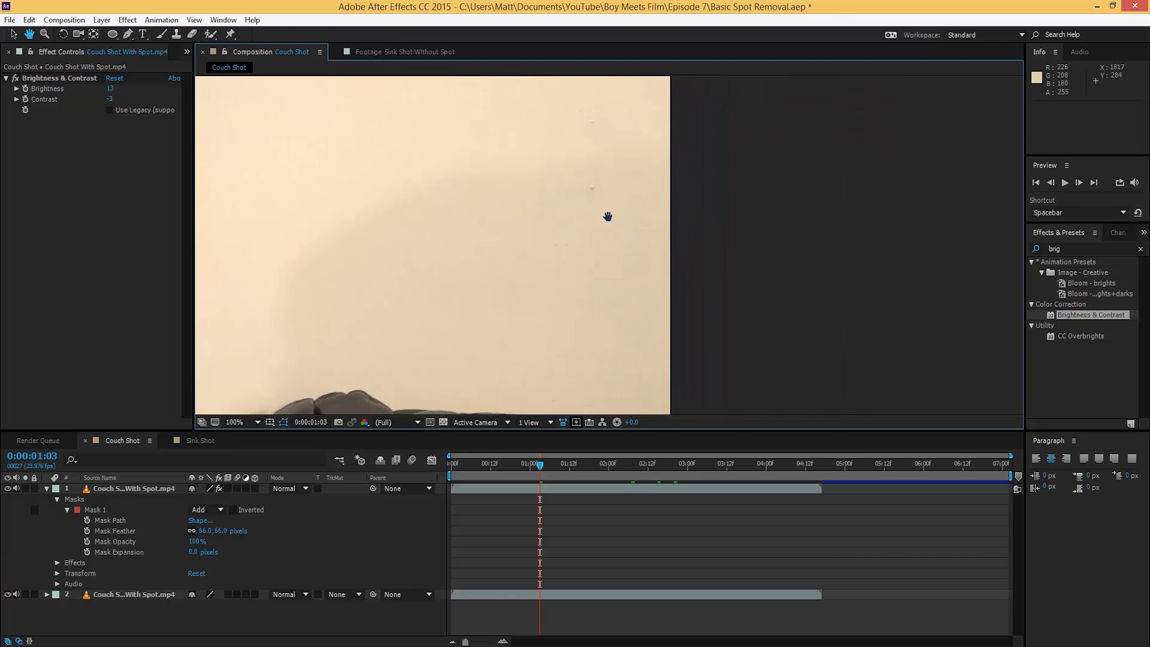
left_click_drag(368, 267, 366, 243)
left_click_drag(489, 469, 612, 480)
left_click_drag(608, 221, 596, 269)
scroll(565, 195, "up", 1)
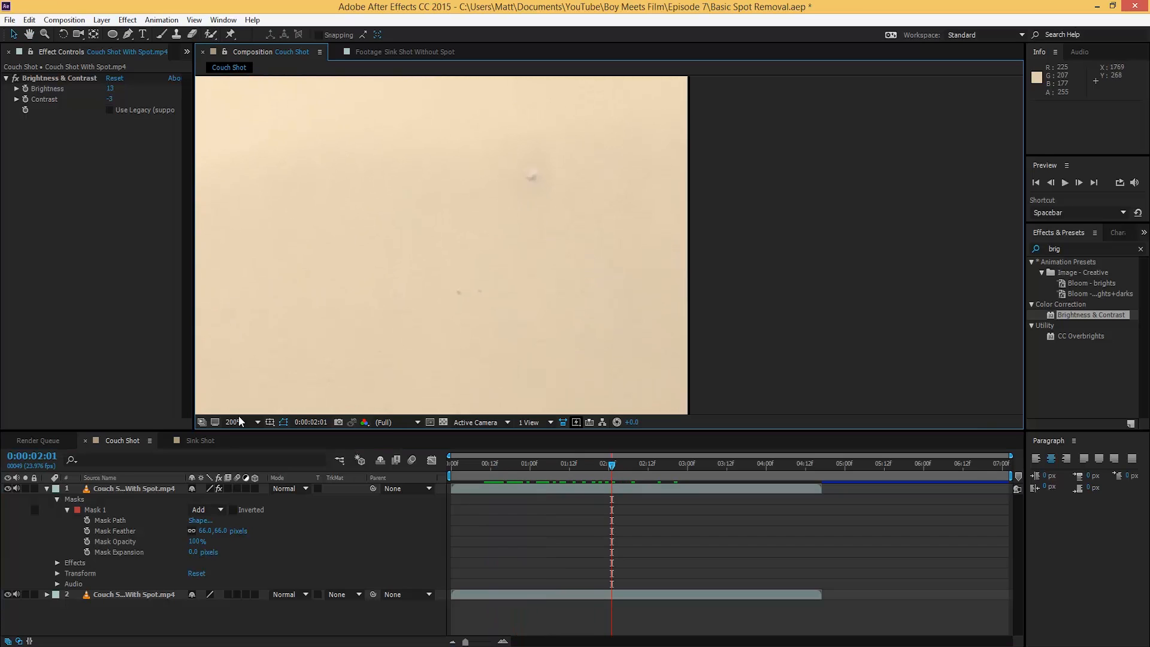
Step: Toggle the first patch layer off and on, then select the untouched original footage layer
left_click(113, 489)
left_click(8, 489)
left_click(7, 489)
left_click(96, 594)
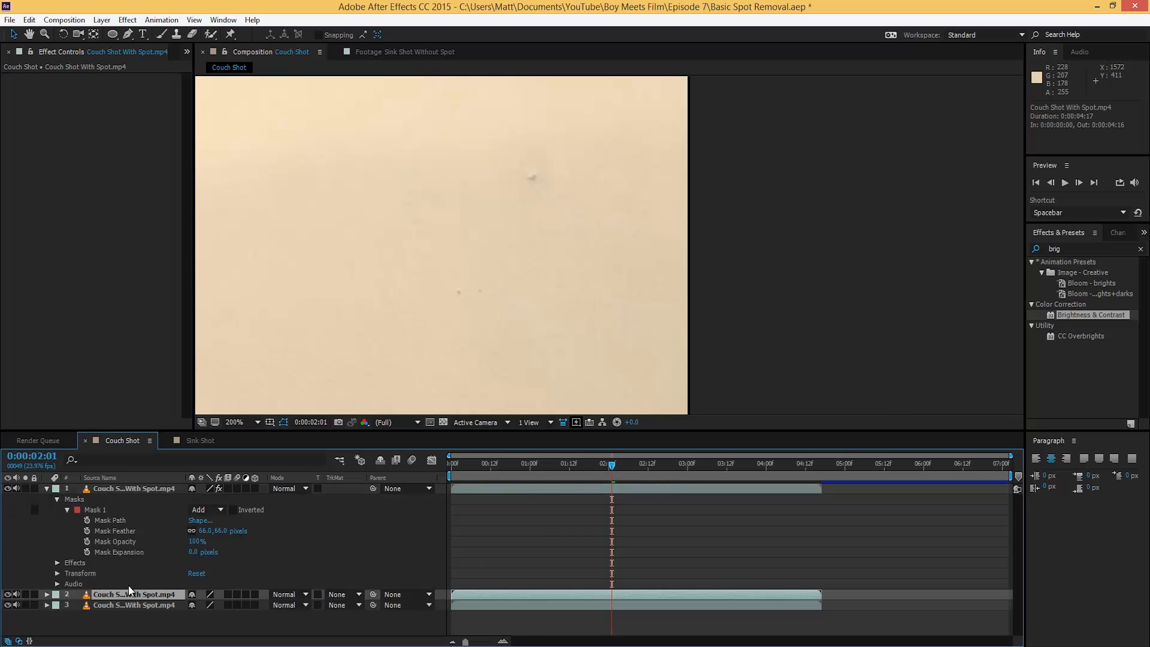
Step: Duplicate the original couch layer to the top of the stack and draw a small ellipse mask around the spot
key("ctrl+d")
left_click_drag(127, 593, 132, 489)
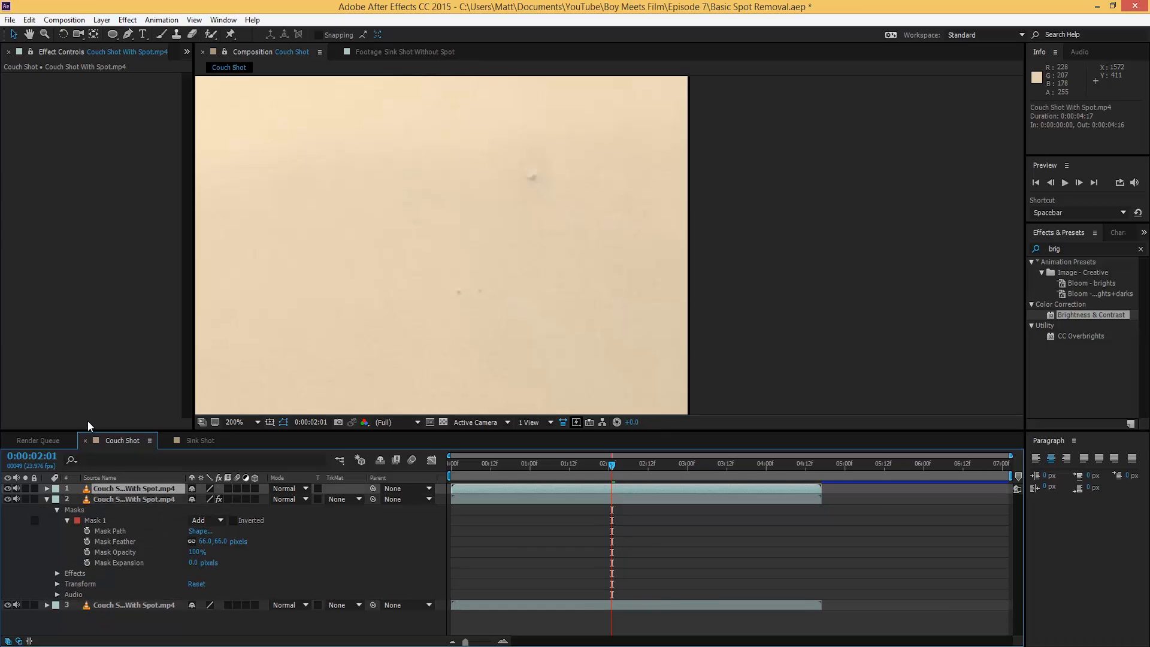
left_click(112, 34)
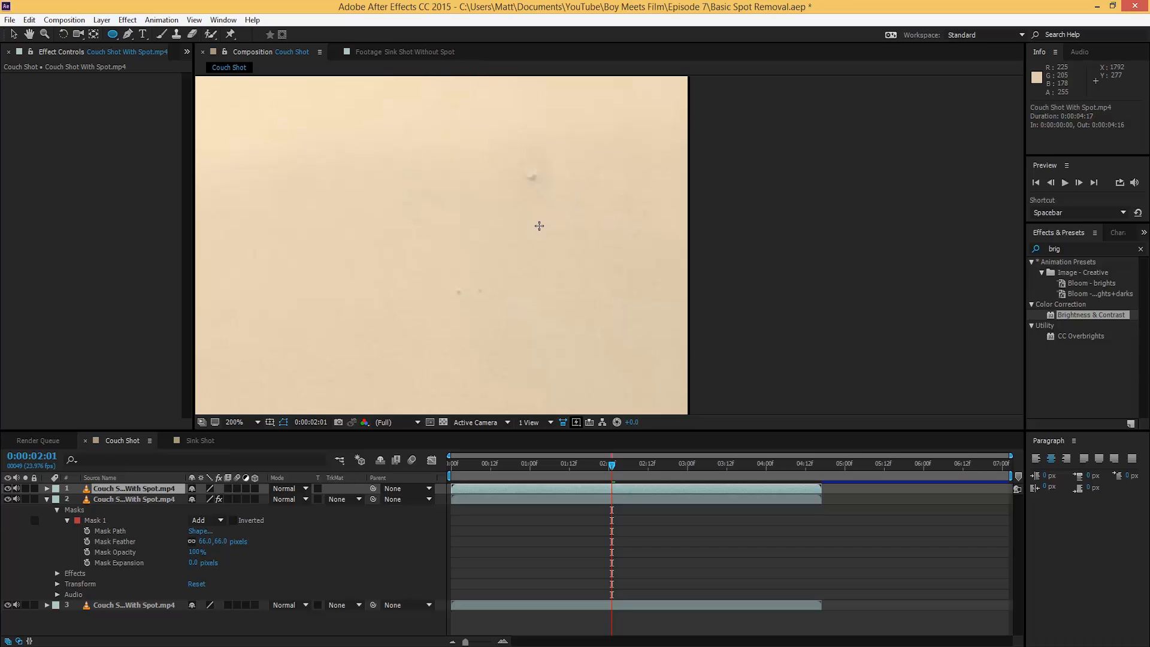
left_click_drag(478, 178, 494, 194)
Step: Shift the masked patch right over clean wall and feather its mask to 21 pixels
key("v")
left_click(122, 489)
left_click_drag(481, 186, 539, 190)
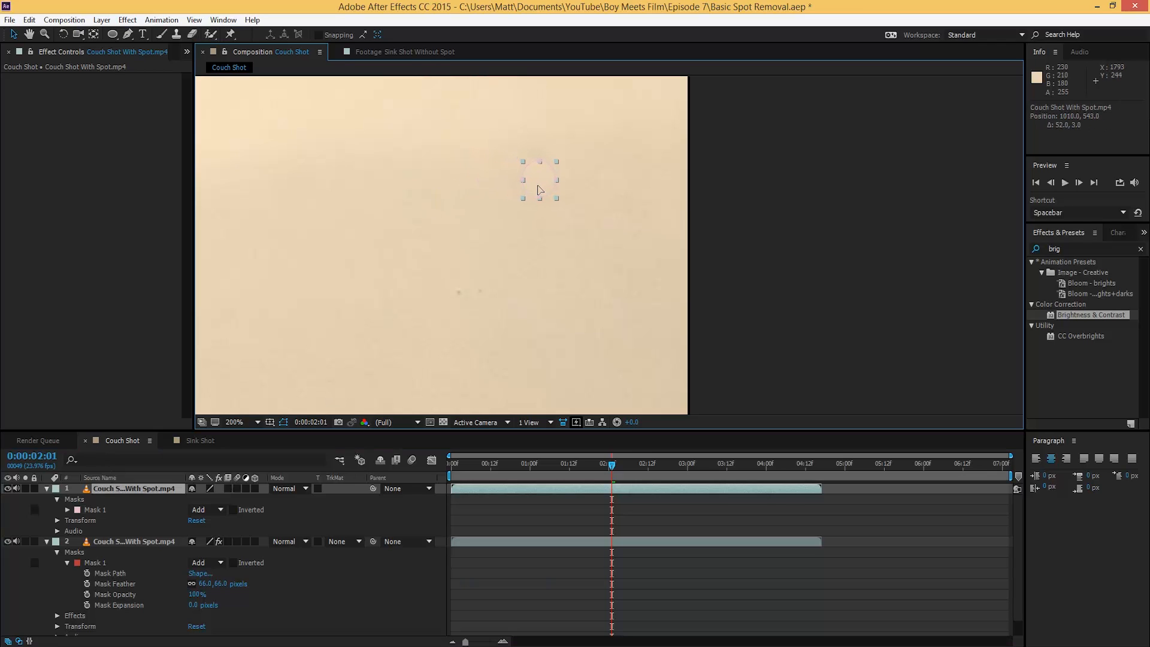
left_click(329, 262)
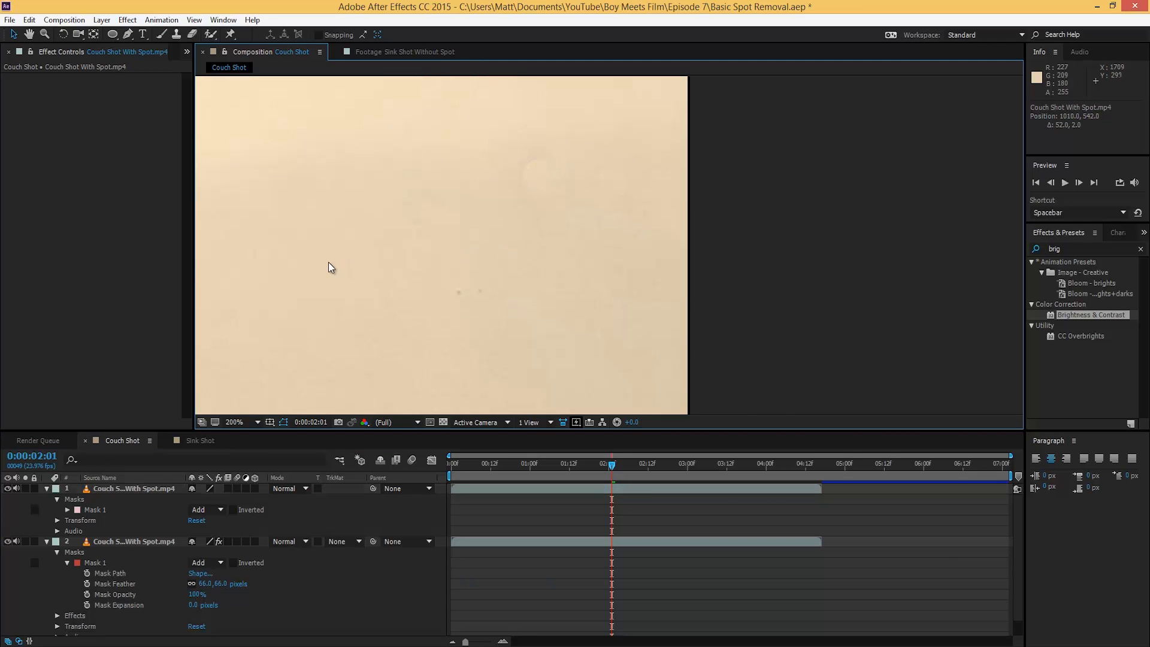
left_click(130, 489)
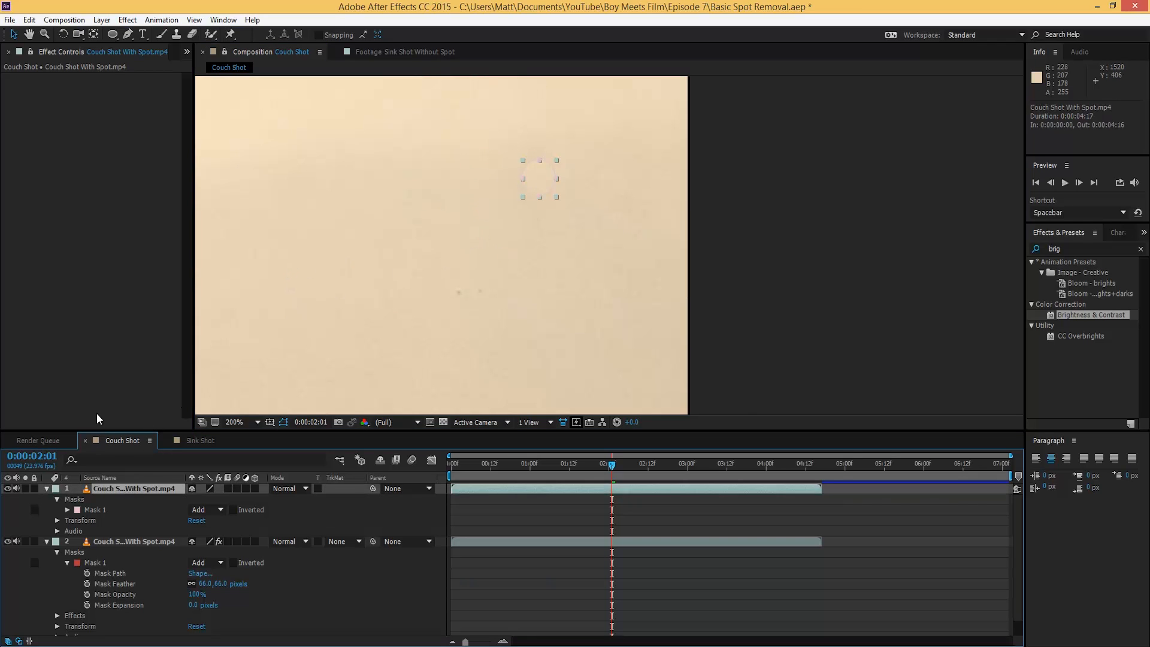
left_click(67, 510)
left_click_drag(205, 531, 223, 532)
left_click(524, 544)
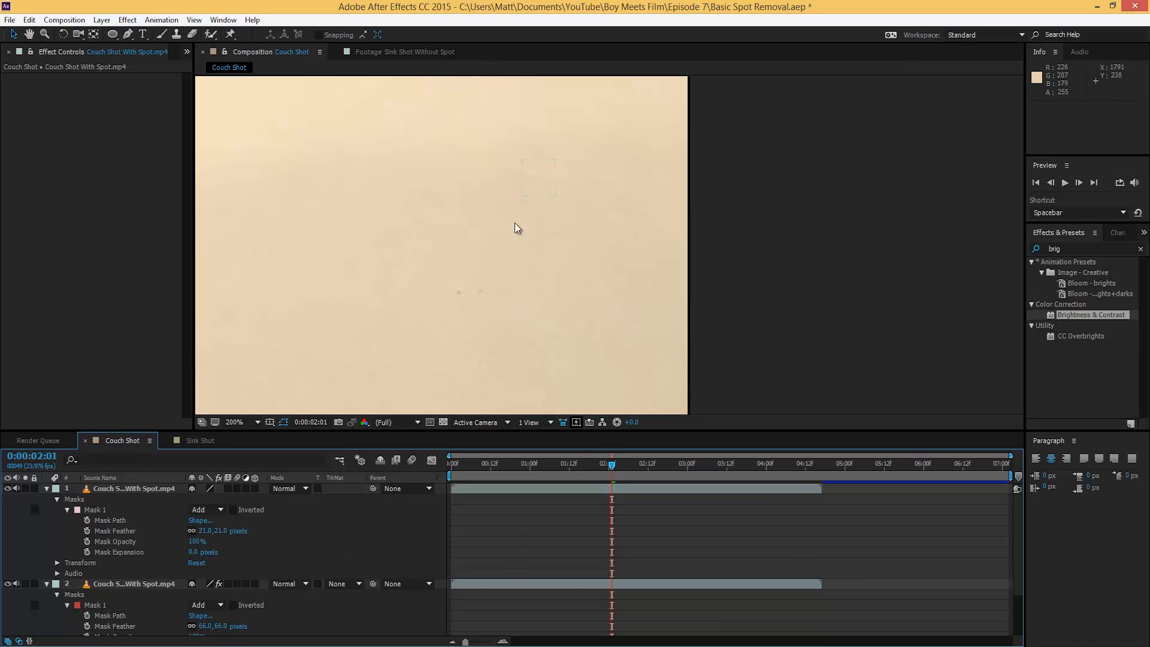
Step: Nudge the second patch slightly left, lower its feather to 16 pixels, and compare it on and off
left_click(539, 168)
left_click_drag(543, 185, 537, 189)
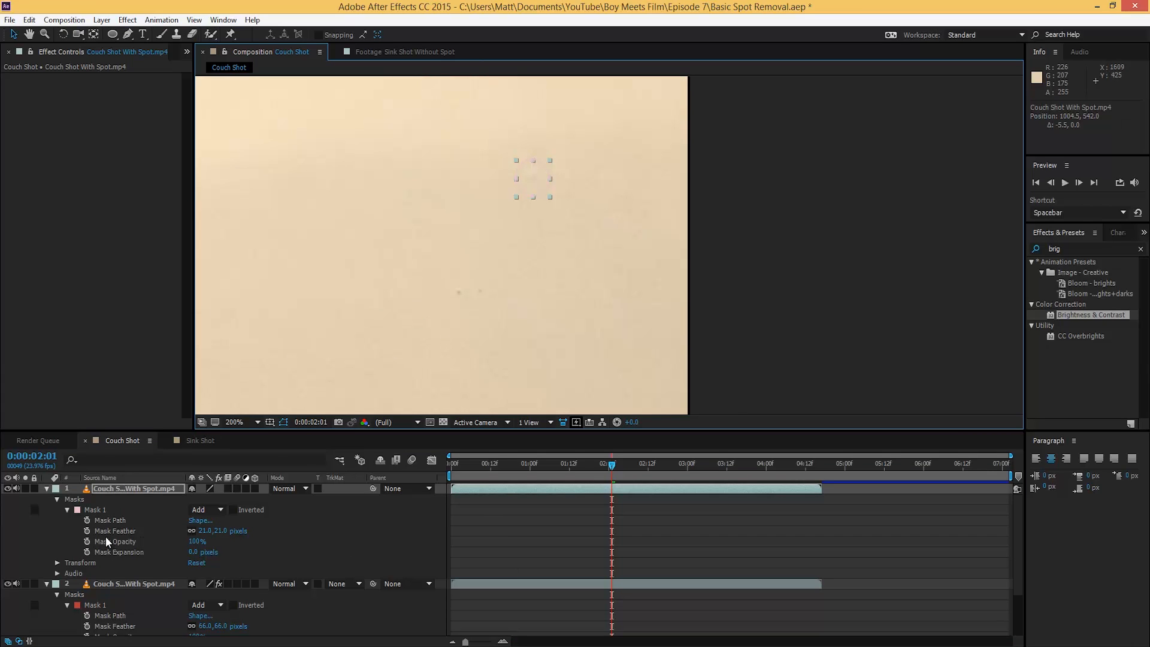
left_click_drag(206, 531, 186, 532)
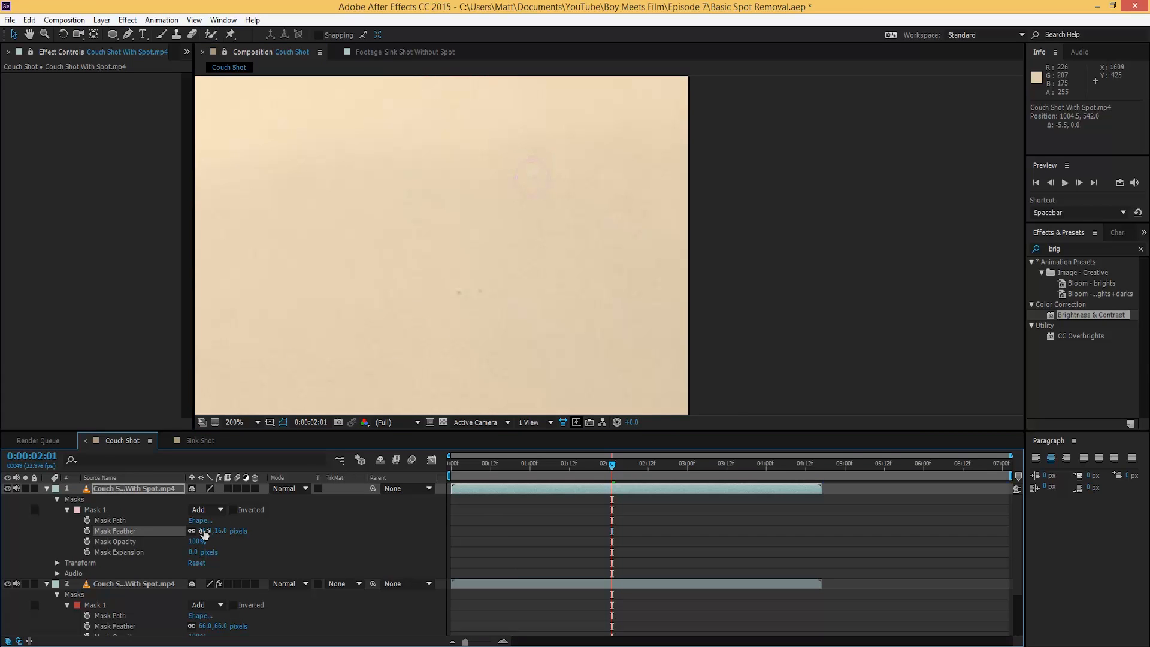
left_click(527, 570)
key("space")
left_click_drag(480, 308, 491, 335)
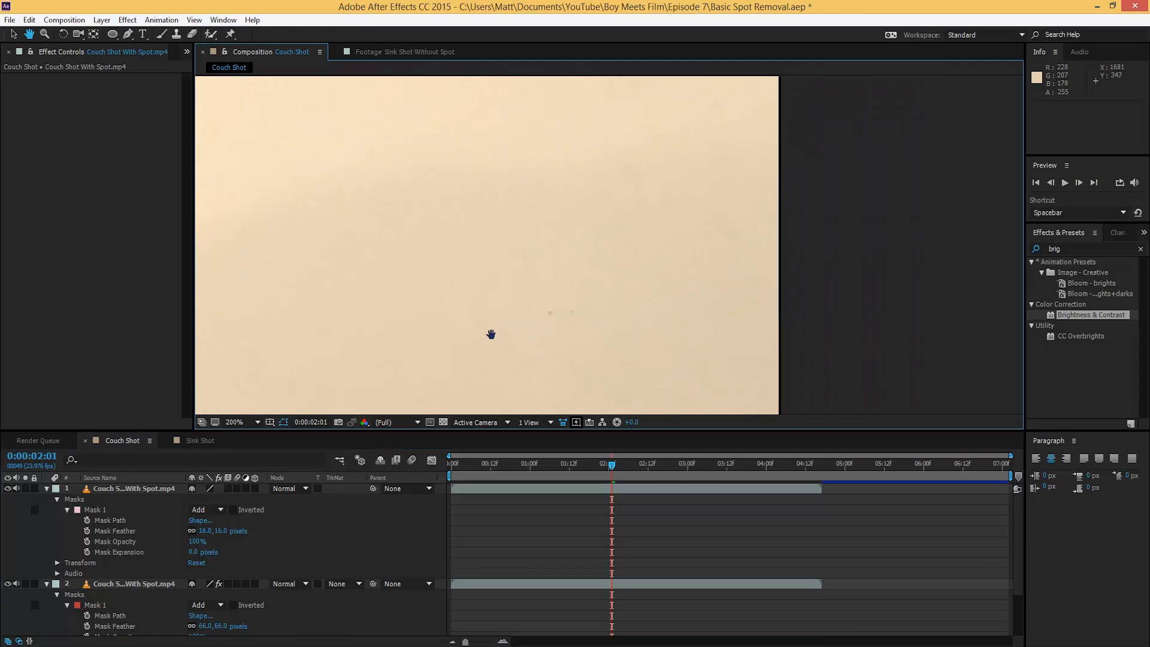
left_click(7, 489)
left_click(8, 488)
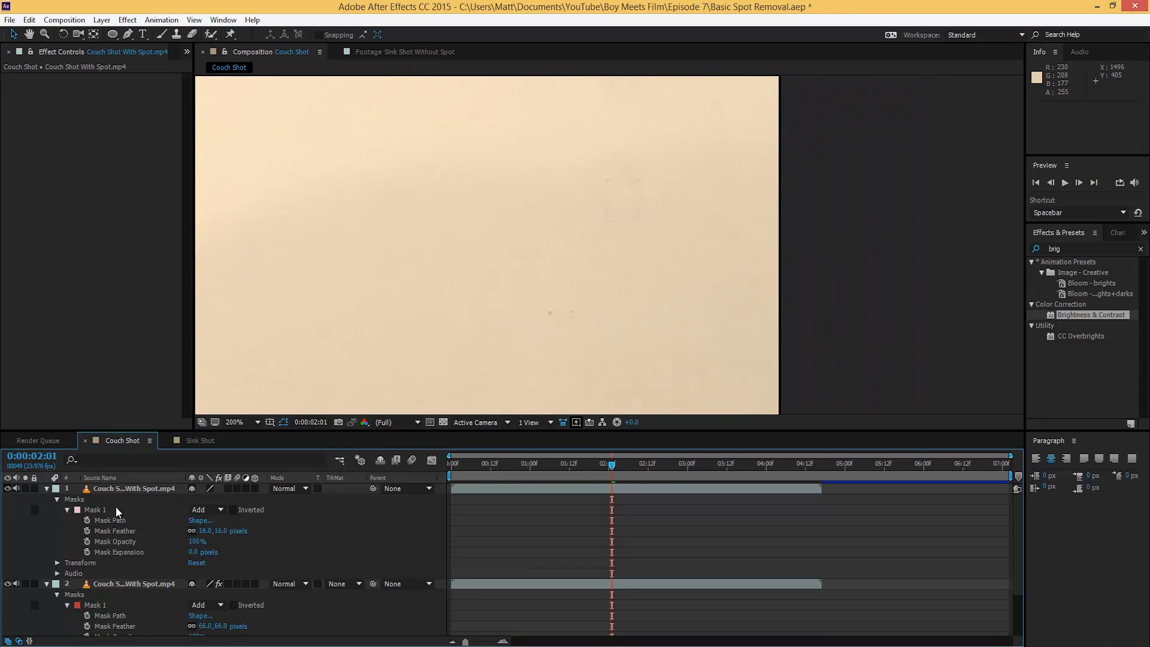
scroll(646, 215, "up", 3)
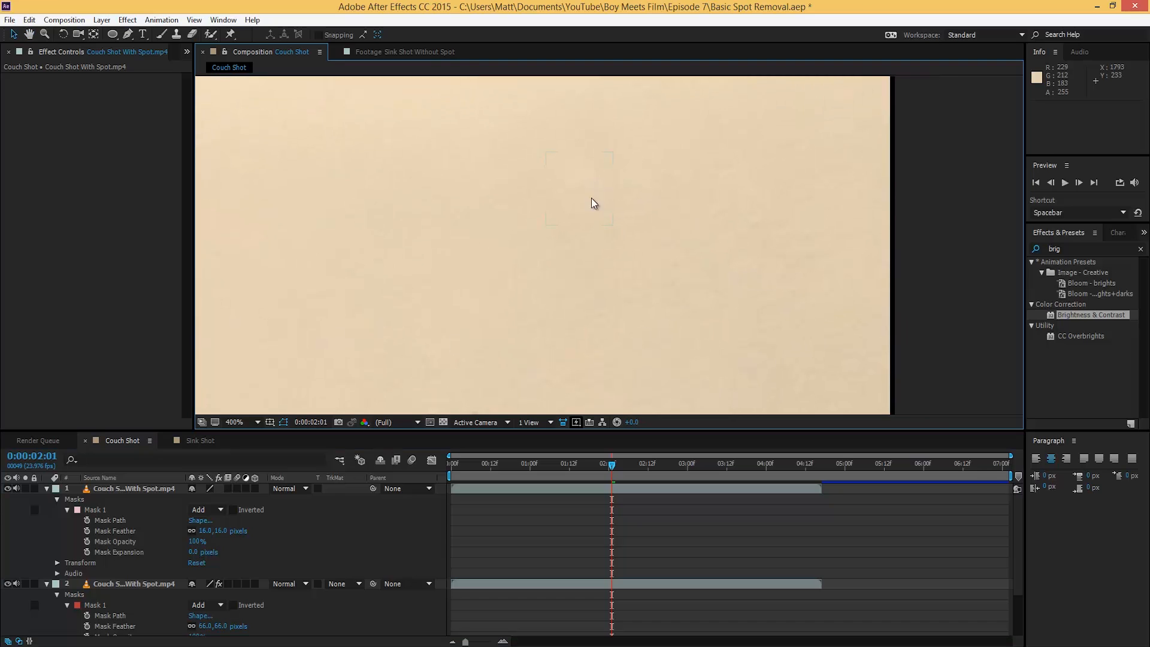
Step: Add Brightness & Contrast to the second patch with Brightness 1 to match the wall
left_click_drag(1079, 316, 146, 487)
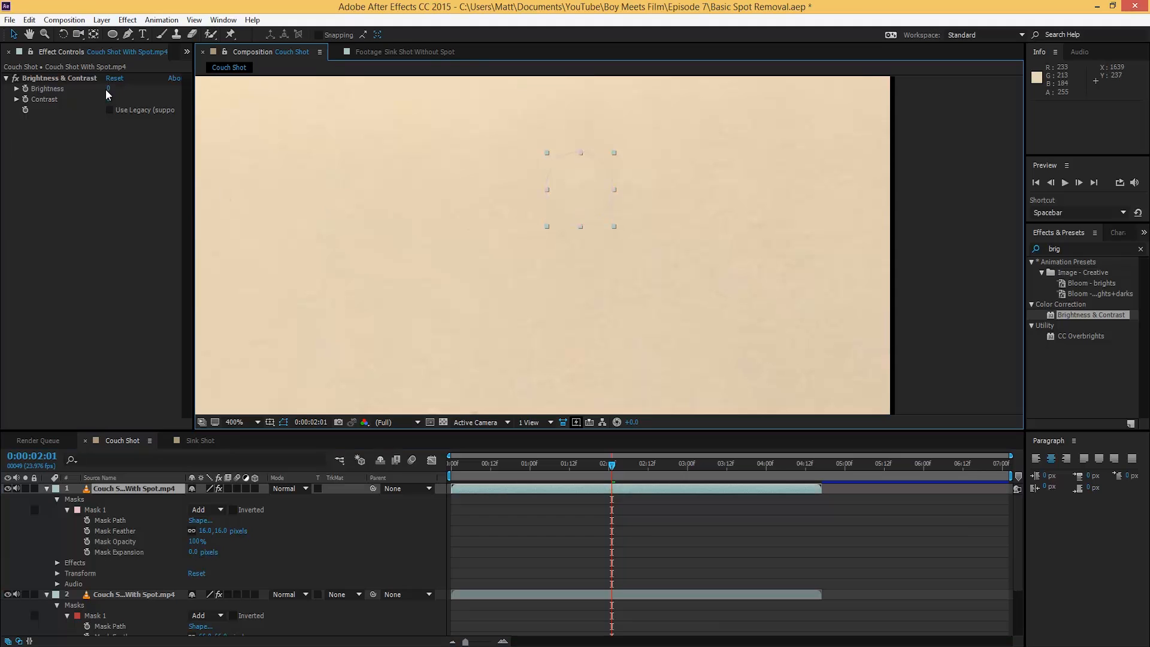
left_click_drag(107, 88, 111, 88)
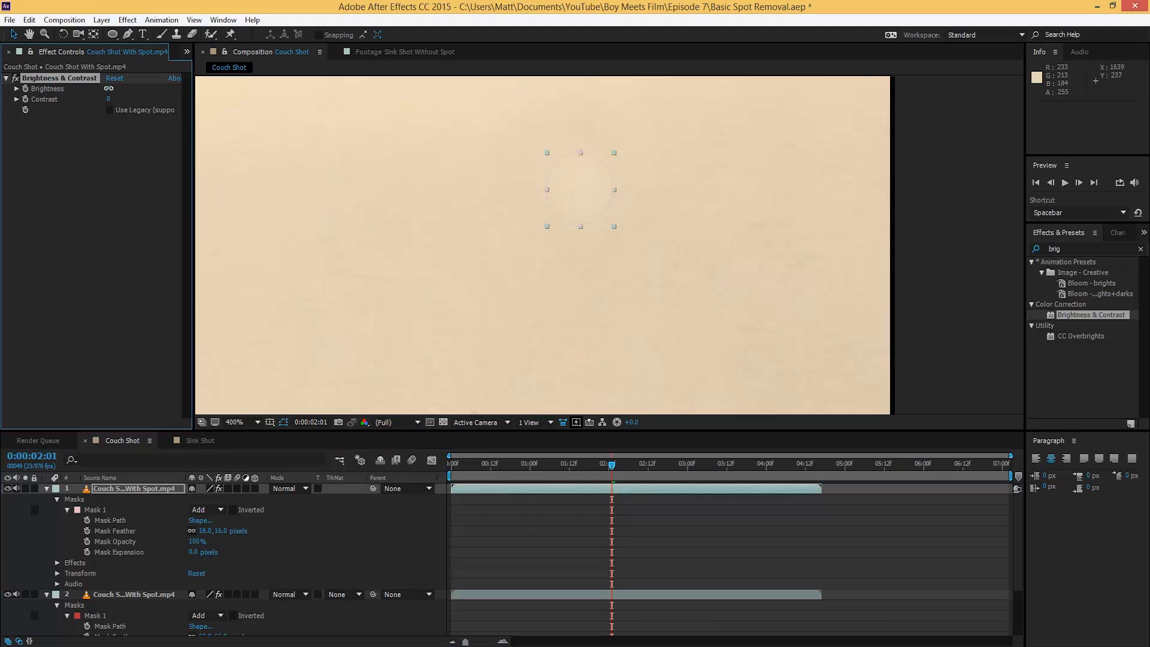
left_click(530, 532)
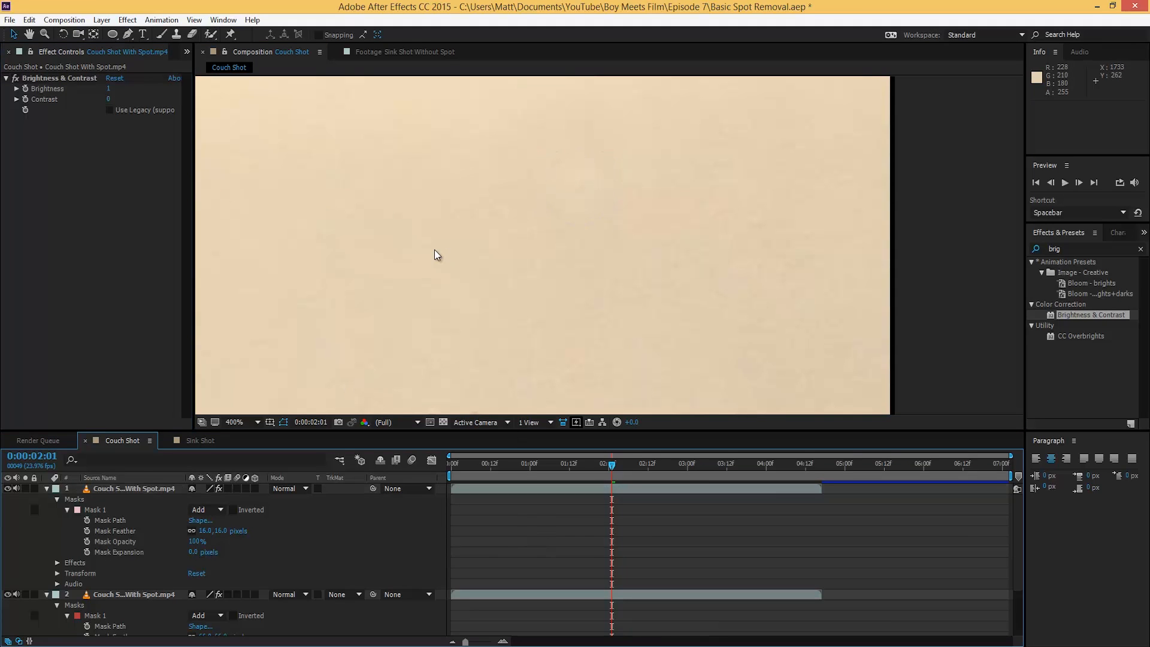
key("comma")
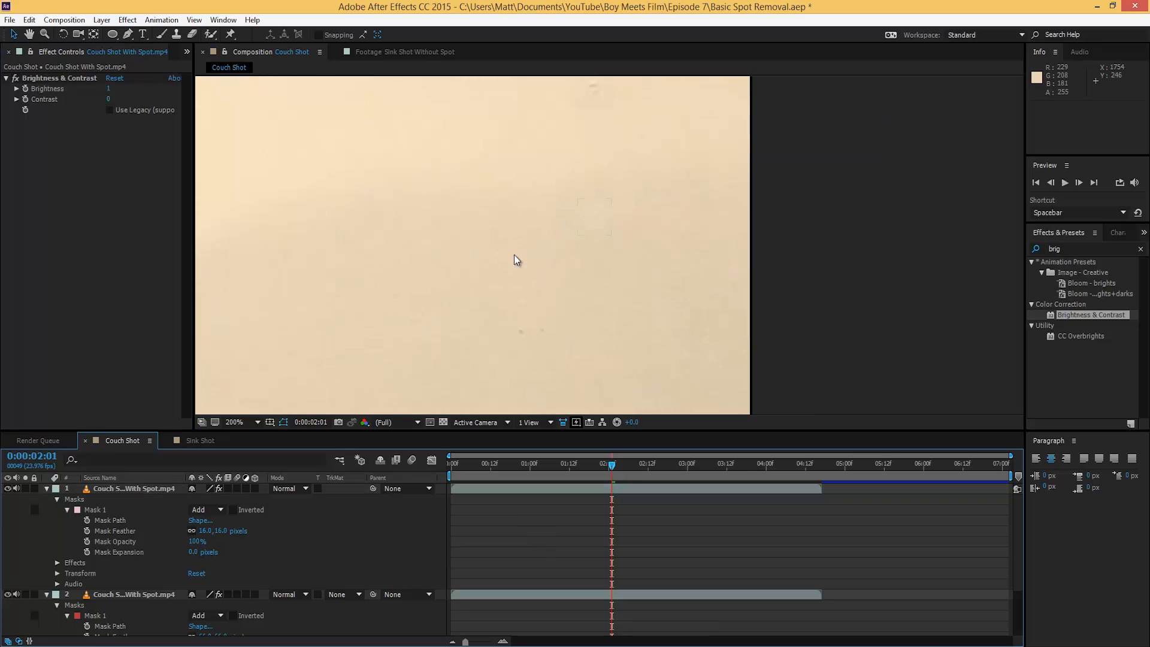
left_click_drag(506, 244, 568, 242)
scroll(566, 243, "down", 1)
left_click_drag(462, 250, 639, 233)
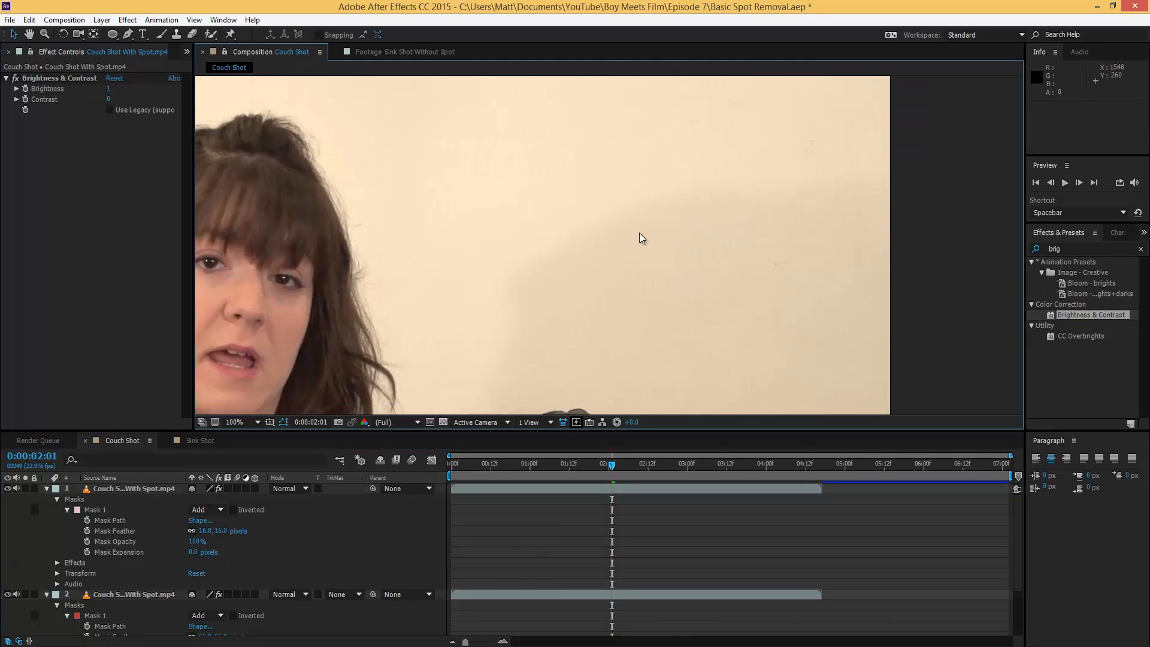
scroll(639, 238, "down", 1)
left_click_drag(518, 286, 604, 218)
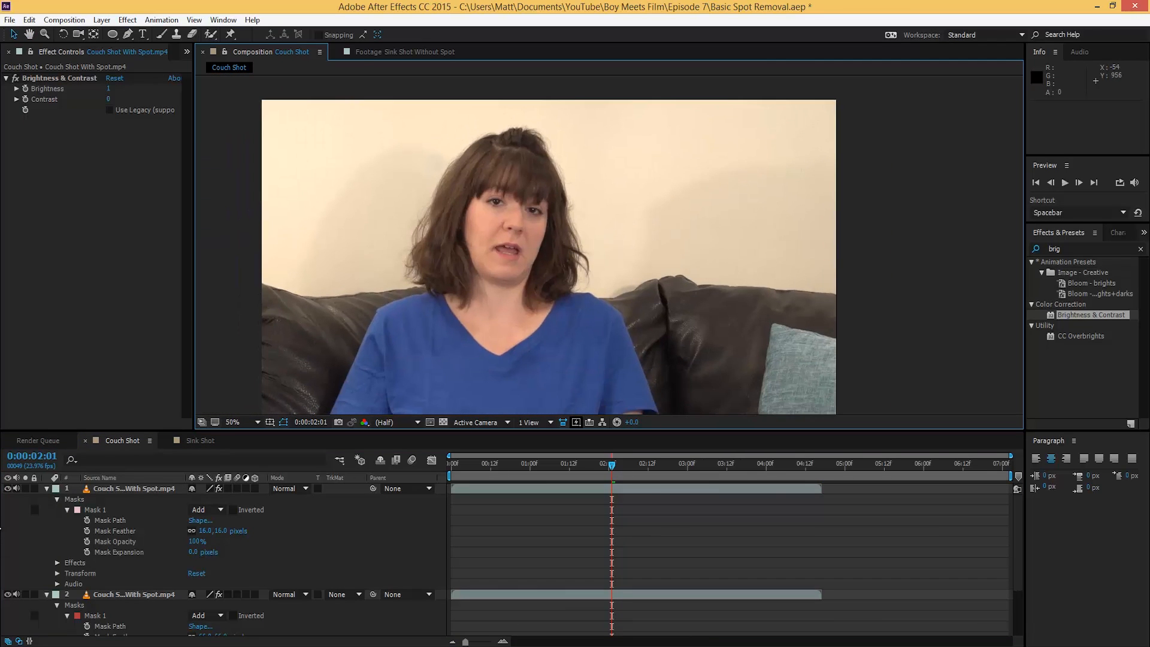
left_click(7, 489)
left_click(8, 489)
left_click(7, 489)
left_click(8, 489)
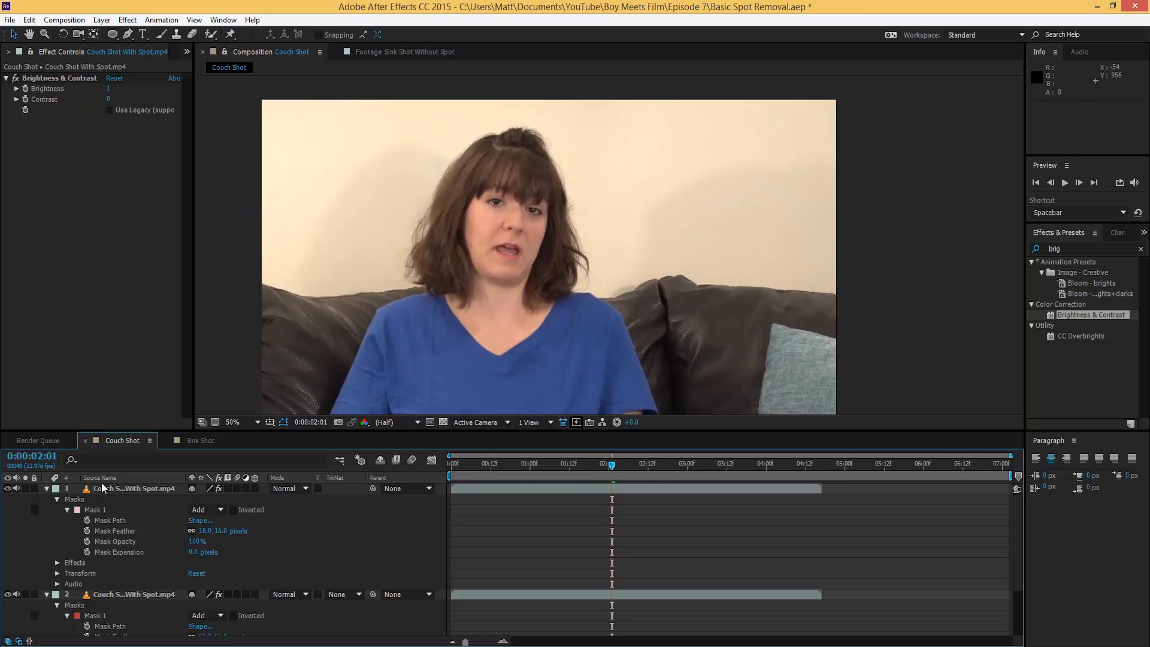
left_click(8, 489)
left_click(7, 489)
left_click(8, 488)
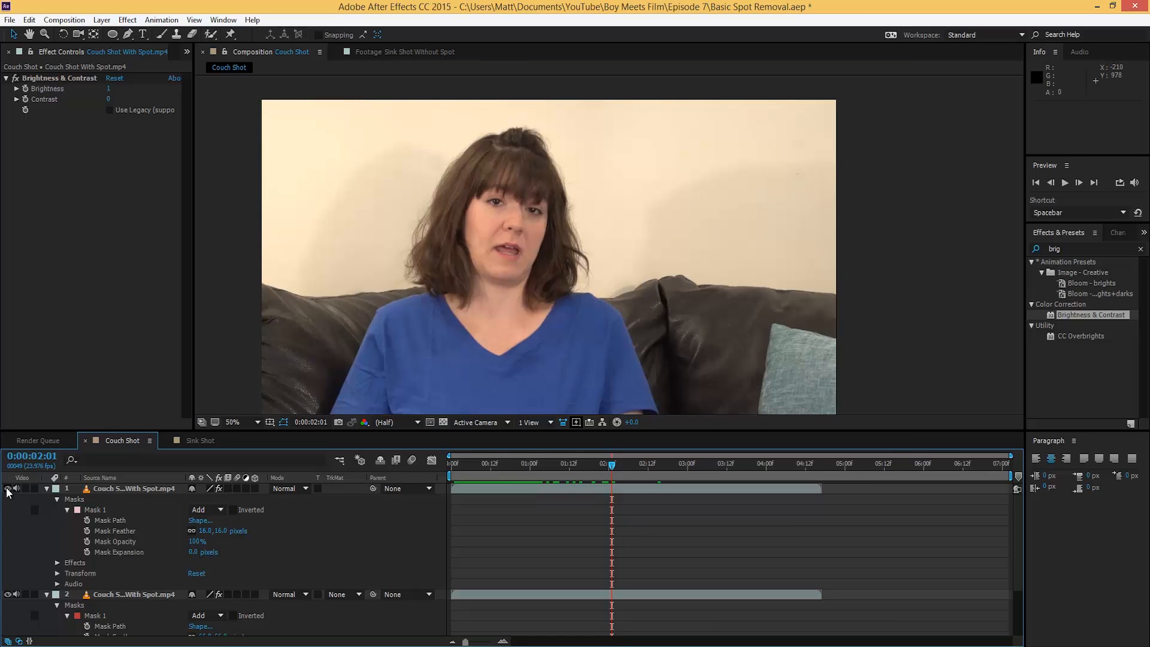